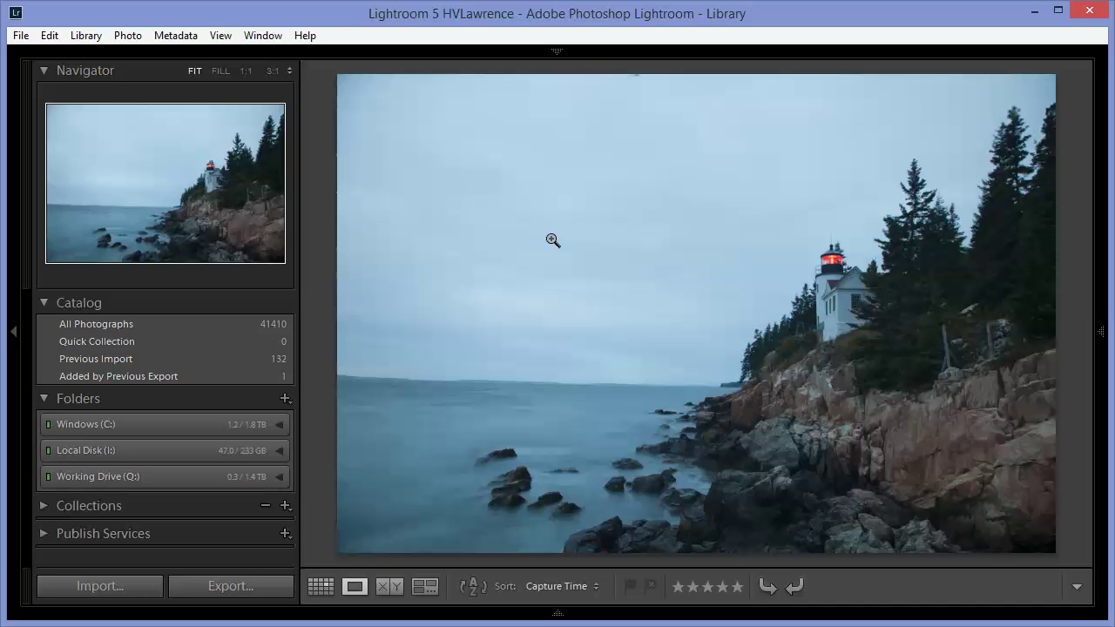
# Open the lighthouse photo for developing and straighten it along the sea horizon with the crop tool's straighten ruler.
pyautogui.press('d')
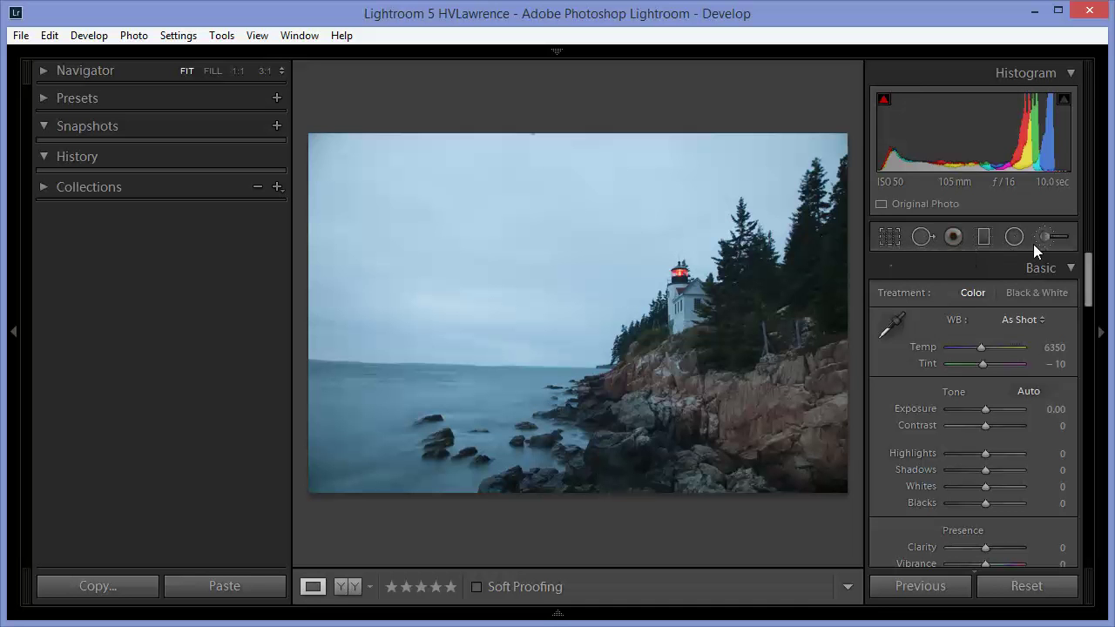
pyautogui.click(888, 235)
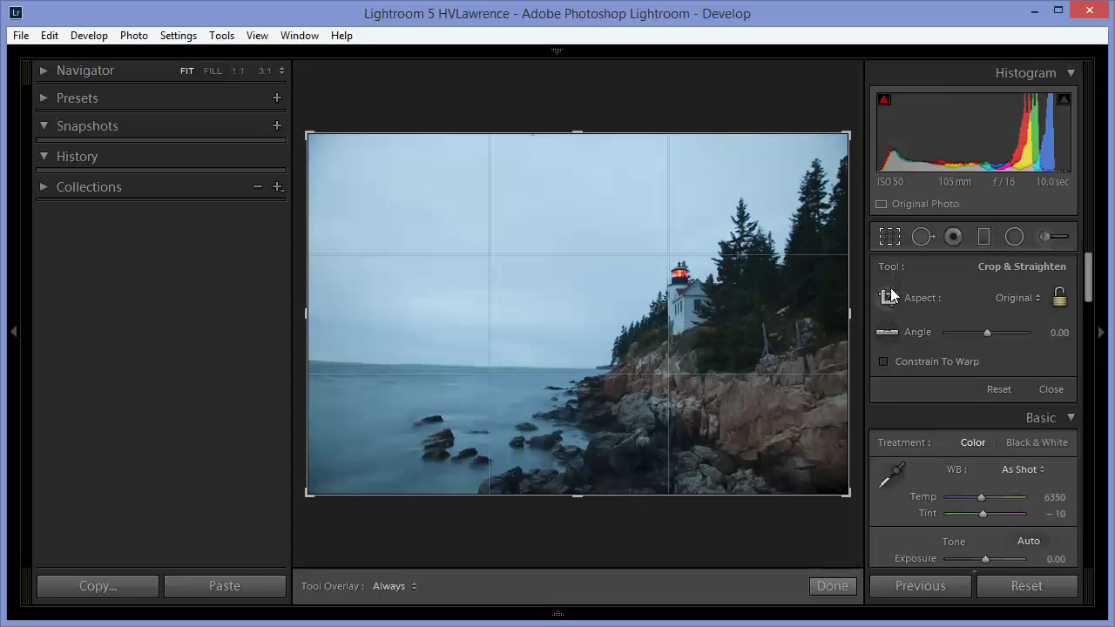
pyautogui.click(887, 332)
pyautogui.moveTo(311, 363); pyautogui.dragTo(611, 370)
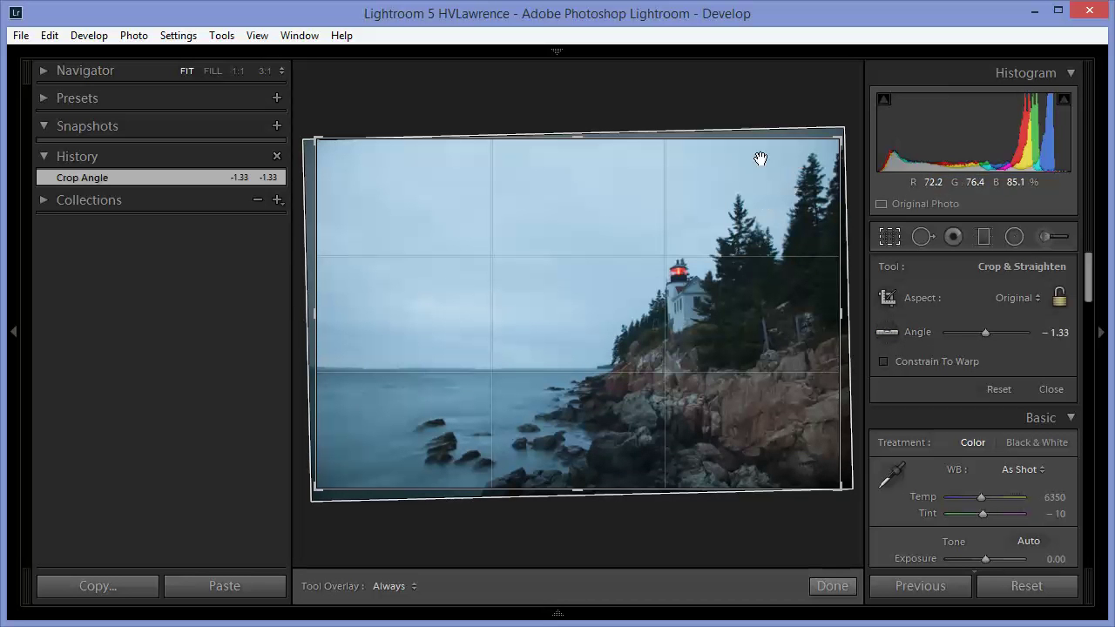
pyautogui.press('Return')
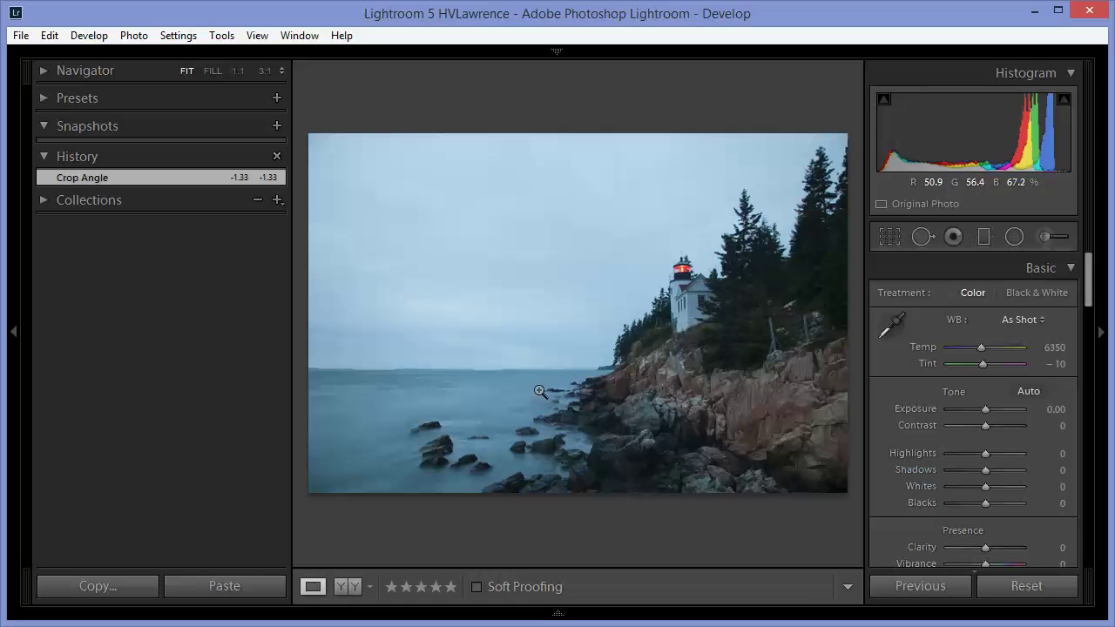
# Clone out the dust spot in the upper-left sky with the Spot Removal tool at 1:1 zoom.
pyautogui.click(437, 141)
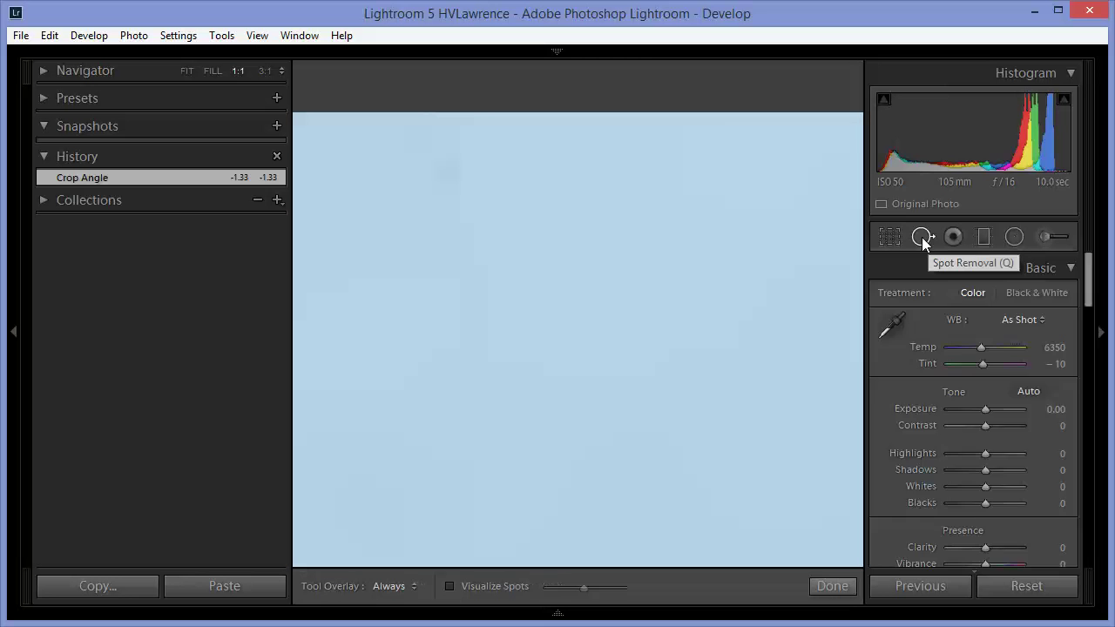
pyautogui.click(923, 237)
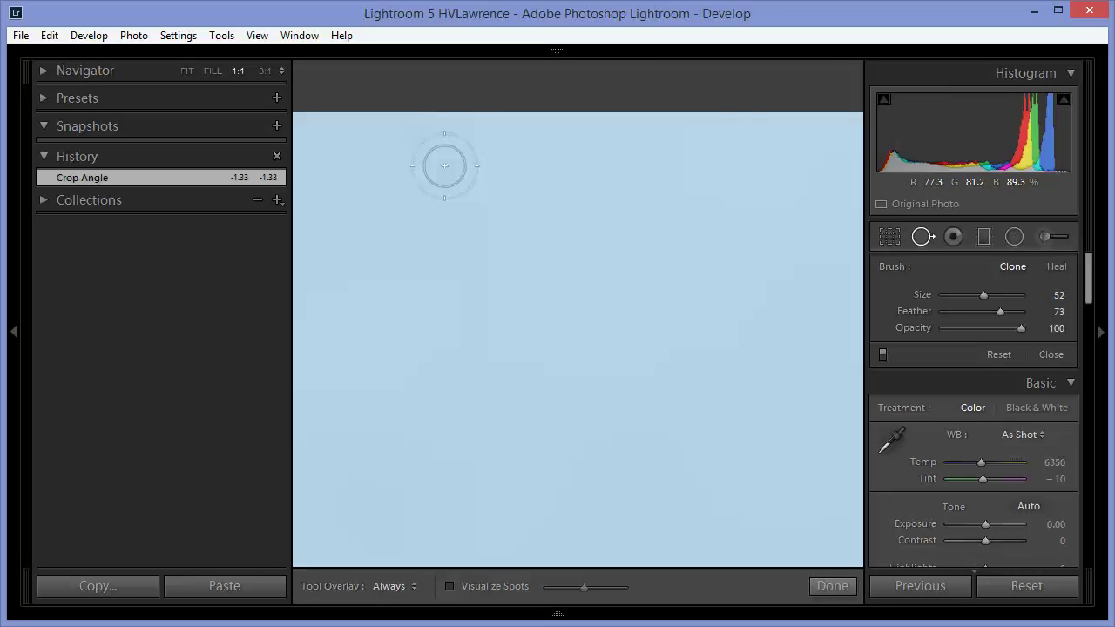
pyautogui.click(445, 166)
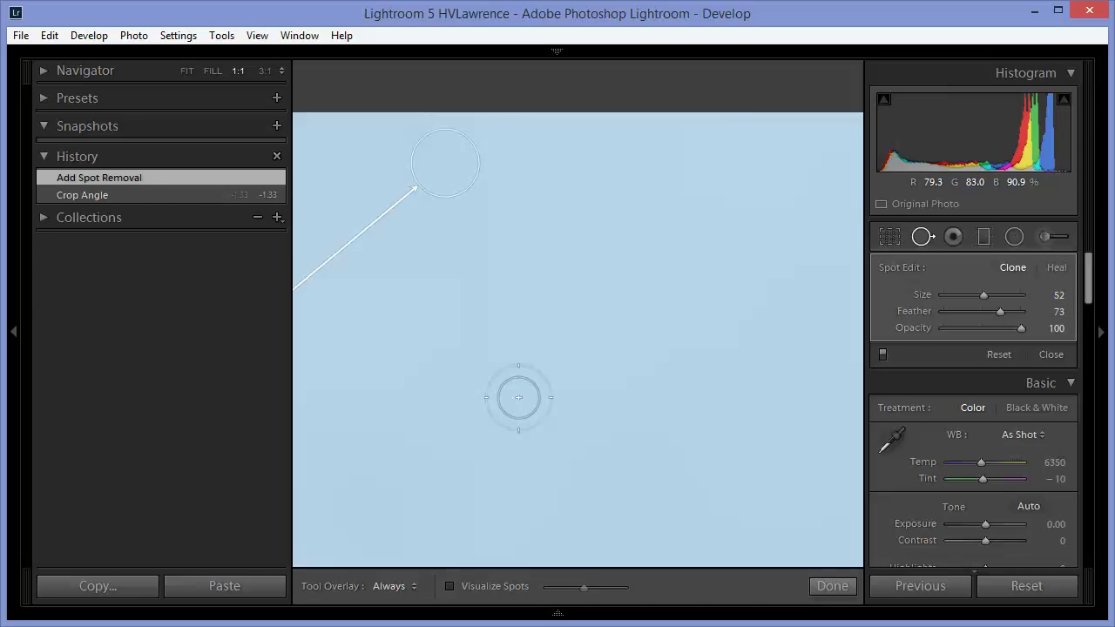
pyautogui.click(186, 70)
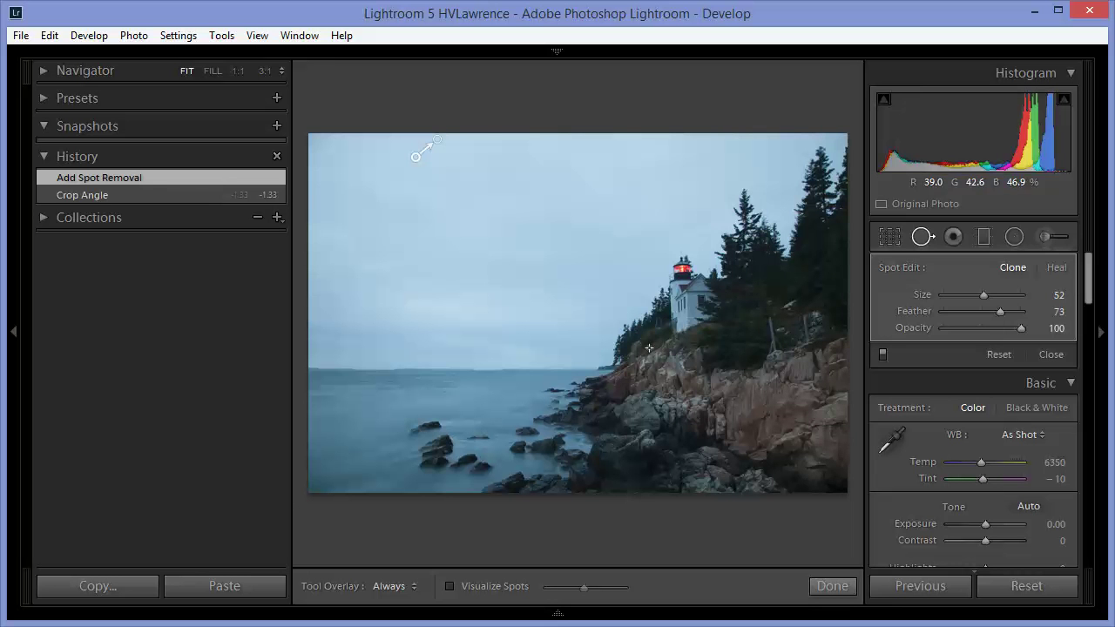
# Clone out the two dark spots in the water below the rock near the photo's lower edge and close the Spot Removal tool.
pyautogui.click(44, 71)
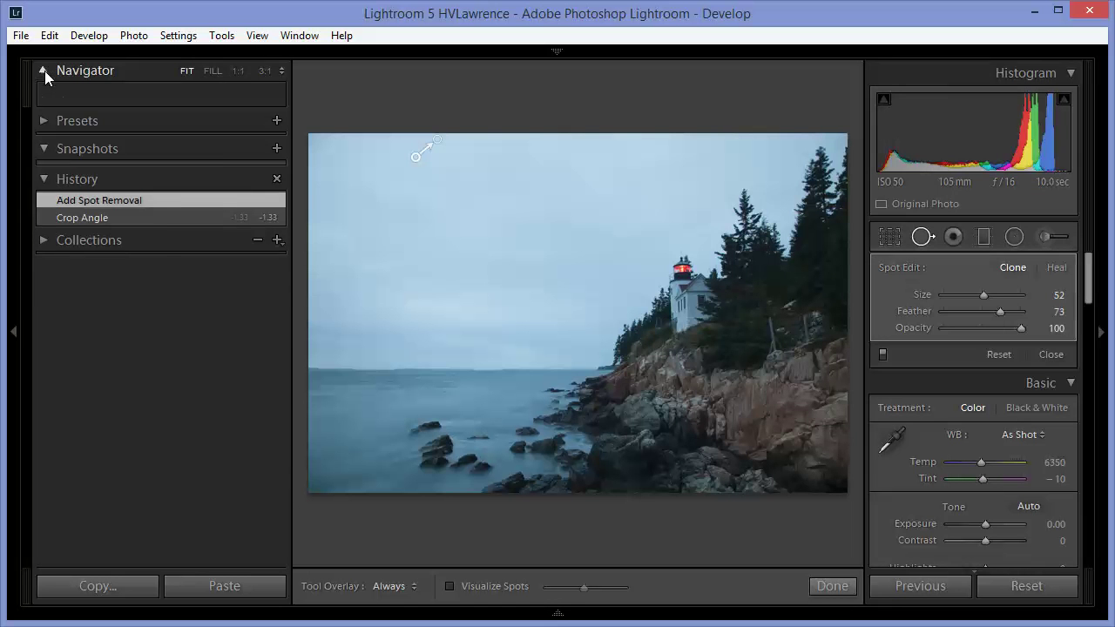
pyautogui.click(238, 71)
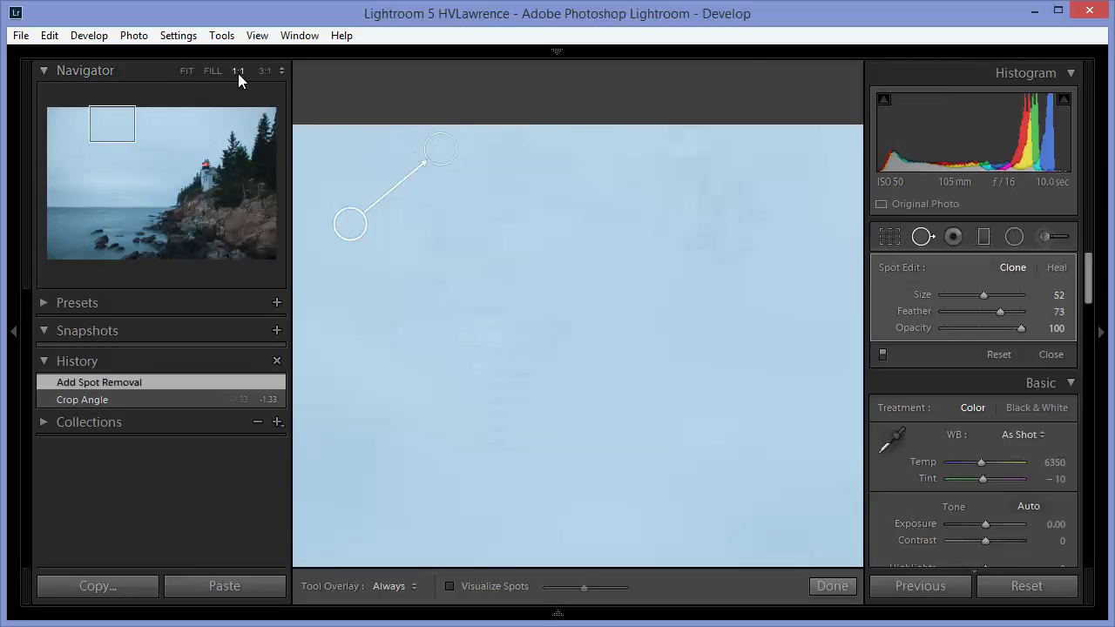
pyautogui.click(91, 253)
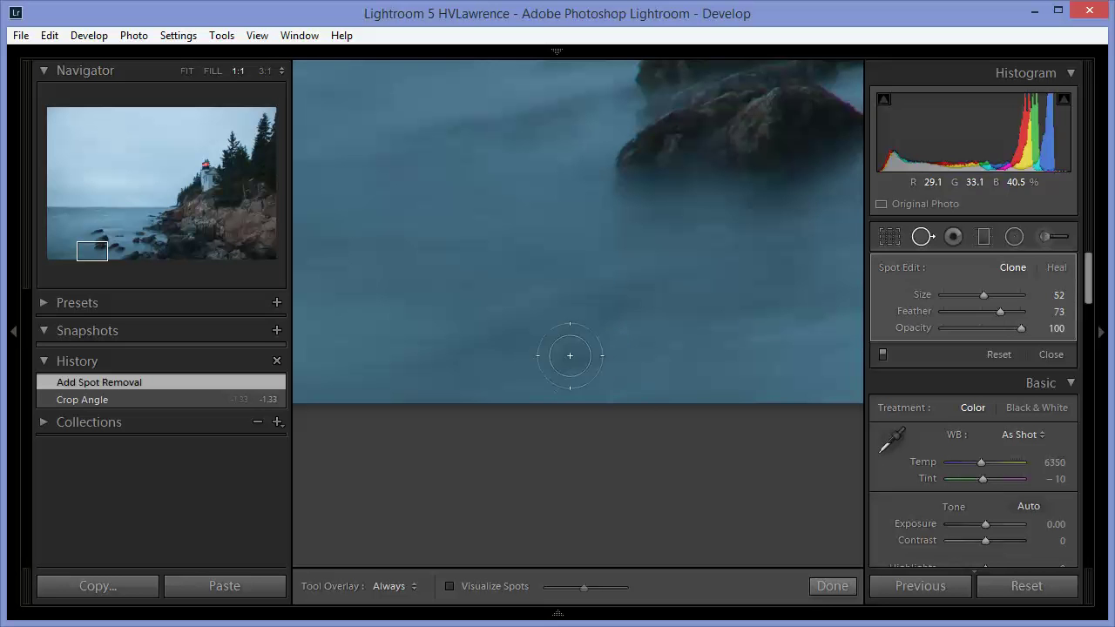
pyautogui.click(608, 306)
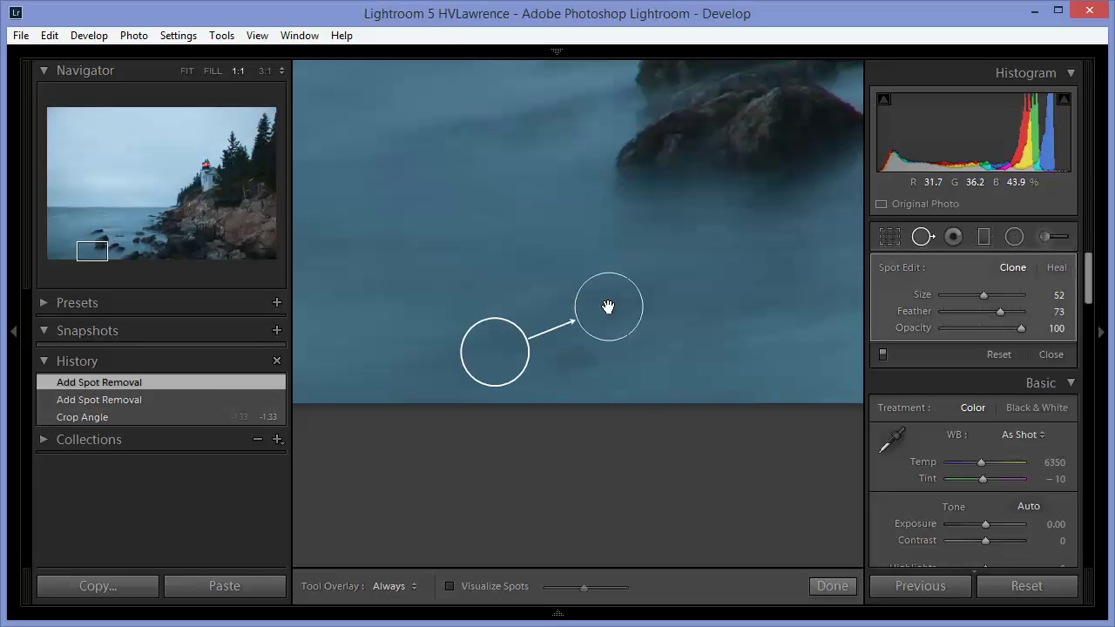
pyautogui.click(581, 356)
pyautogui.moveTo(581, 356); pyautogui.dragTo(563, 352)
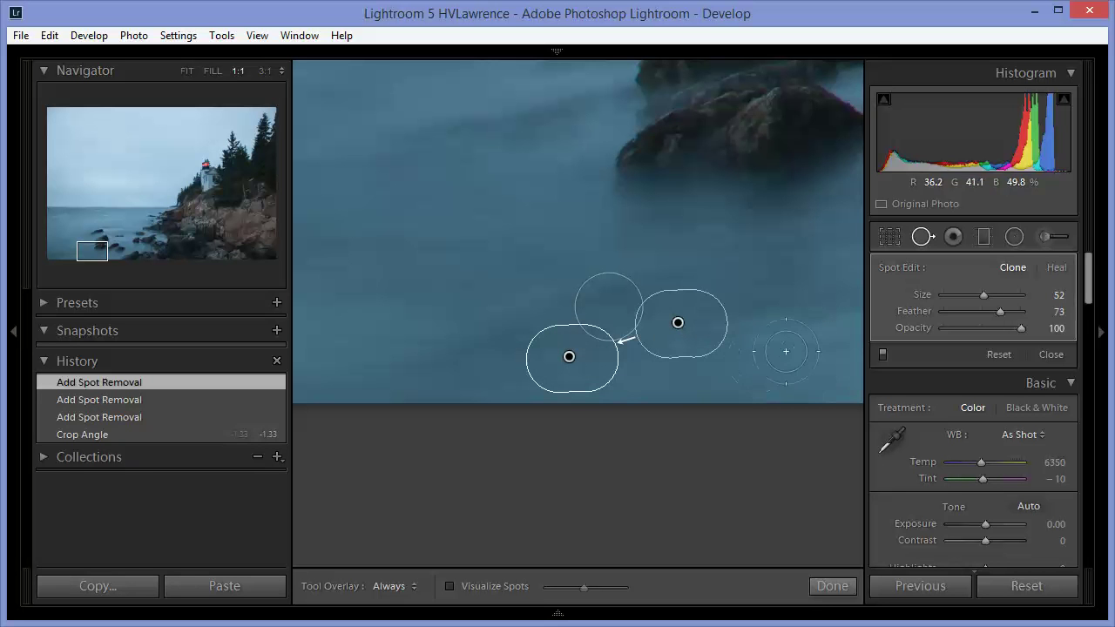
pyautogui.click(833, 587)
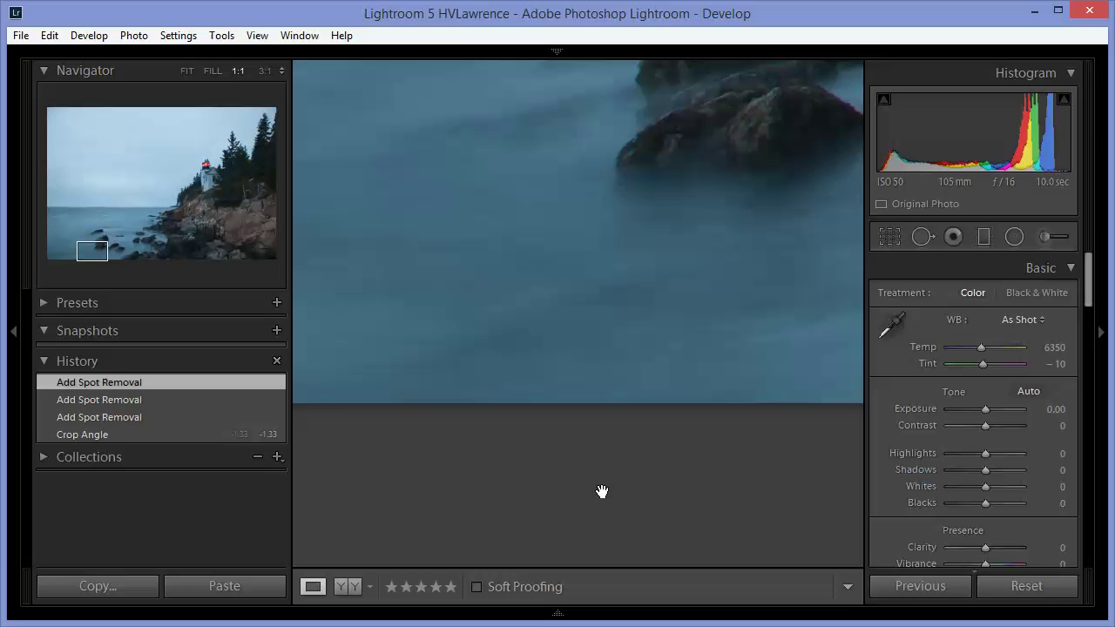
pyautogui.click(187, 71)
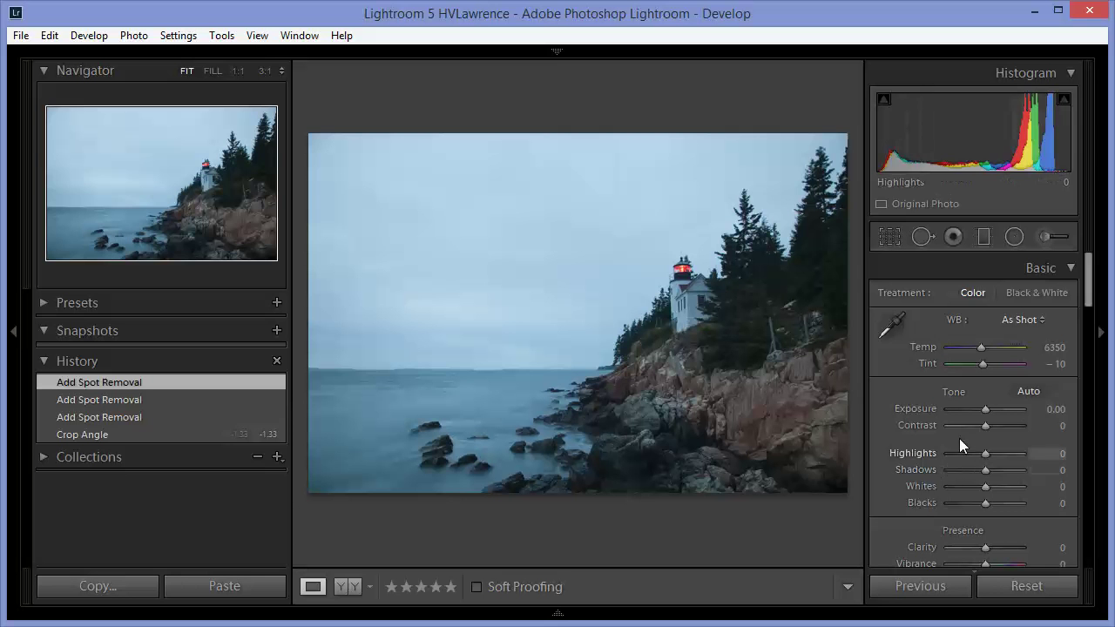
# Set the photo's Highlights to -60, Shadows to +50, Contrast to +19 and Blacks to -12.
pyautogui.moveTo(967, 452)
pyautogui.mouseDown()
pyautogui.moveTo(947, 454)
pyautogui.moveTo(964, 452)
pyautogui.mouseUp()
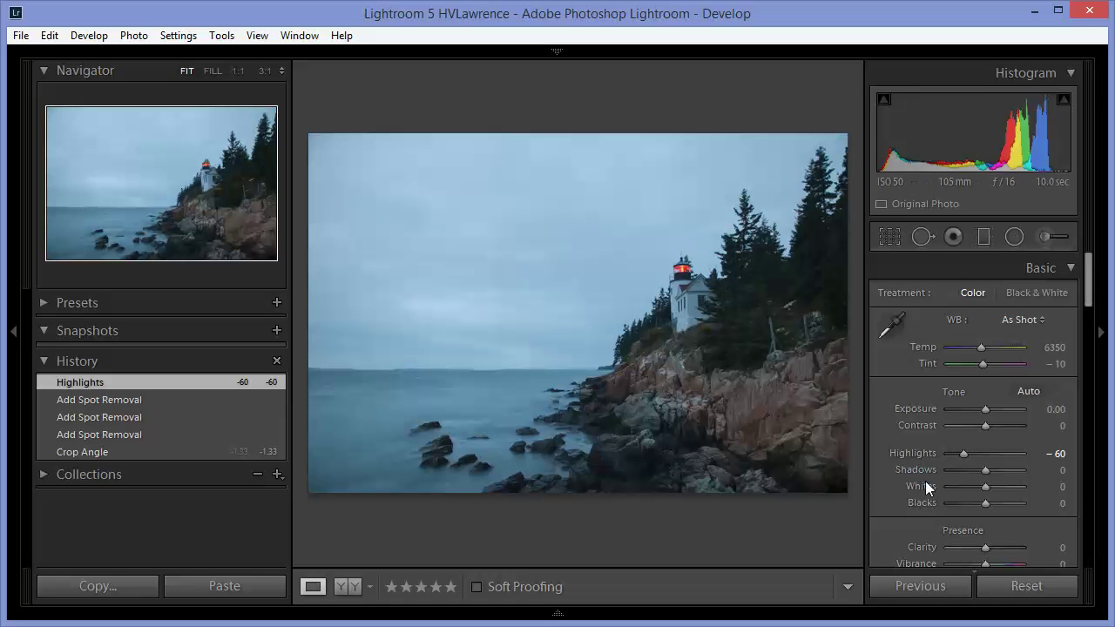
pyautogui.moveTo(979, 471); pyautogui.dragTo(1004, 469)
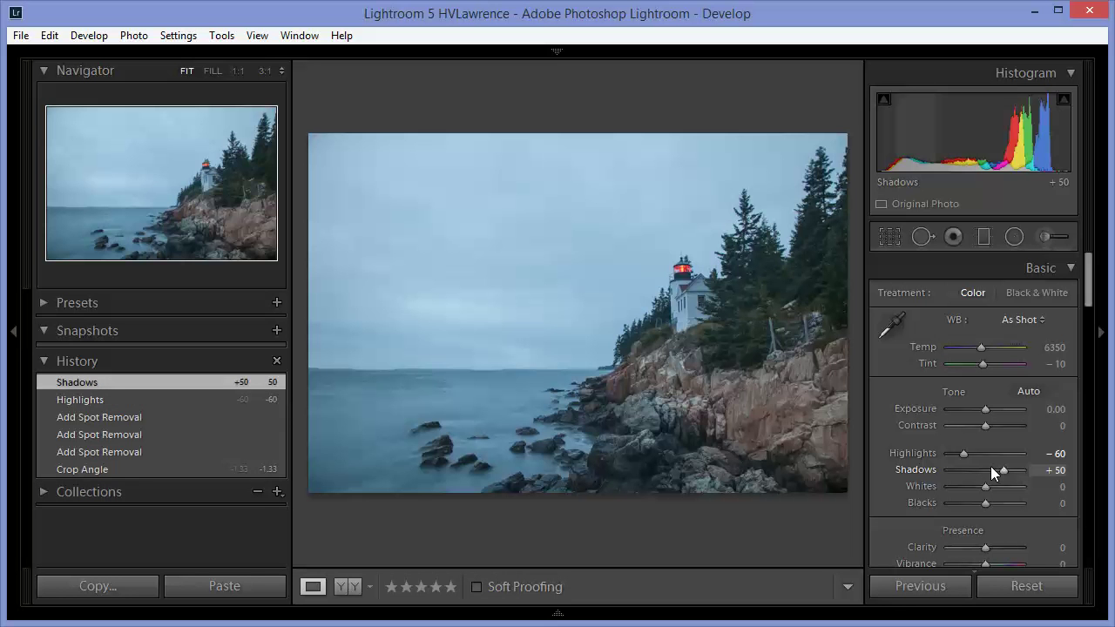
pyautogui.moveTo(985, 426); pyautogui.dragTo(992, 427)
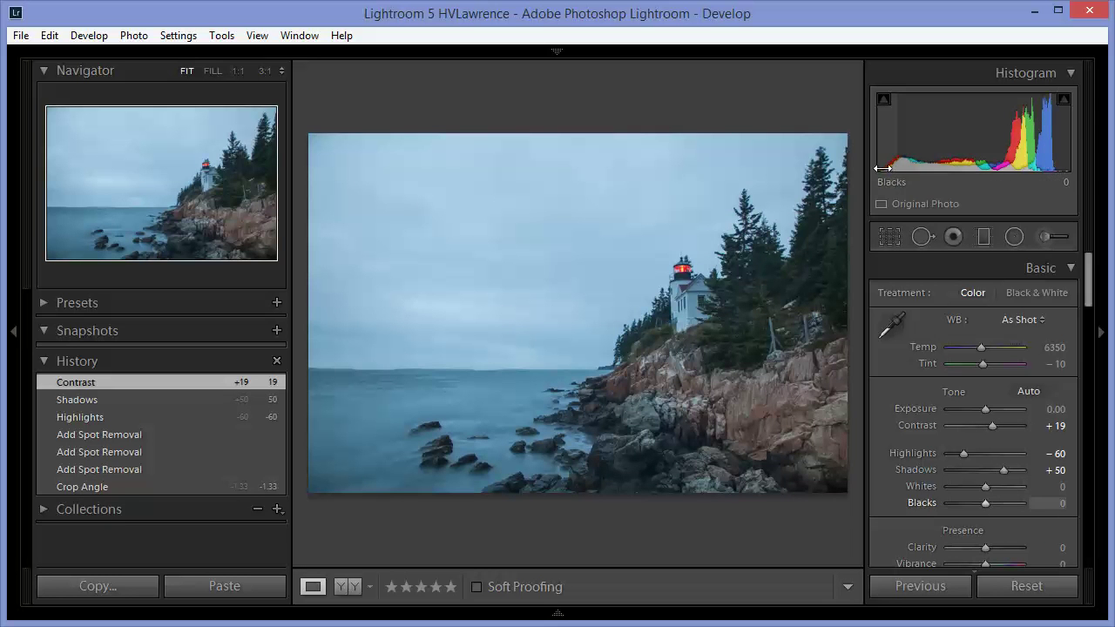
pyautogui.click(981, 502)
pyautogui.moveTo(984, 503); pyautogui.dragTo(981, 502)
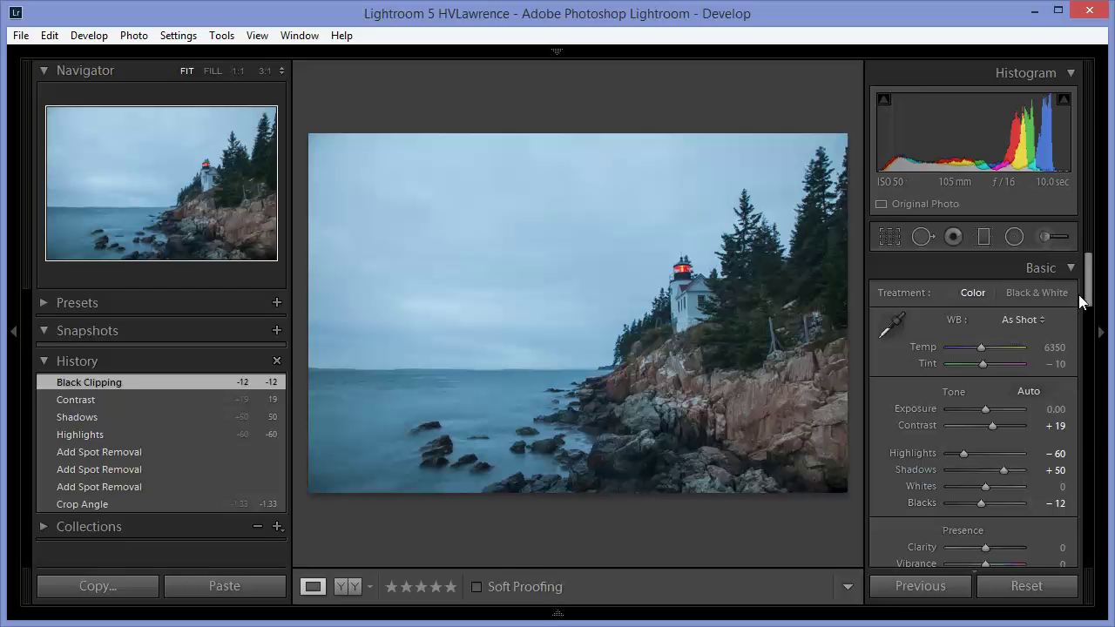
pyautogui.scroll(-2, 1091, 297)
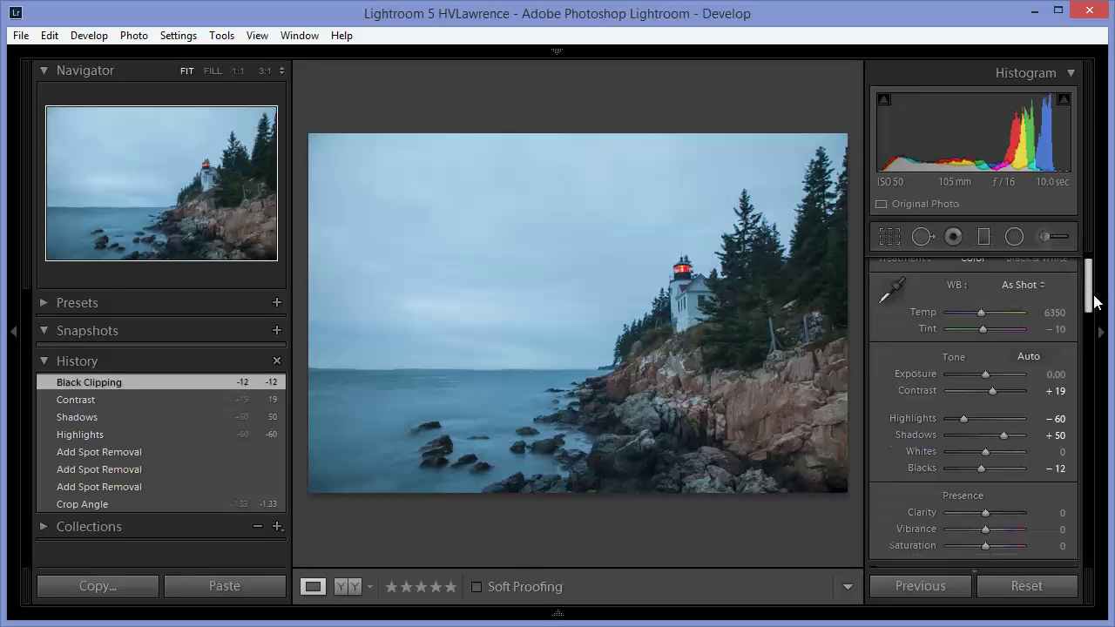
pyautogui.scroll(2, 1091, 298)
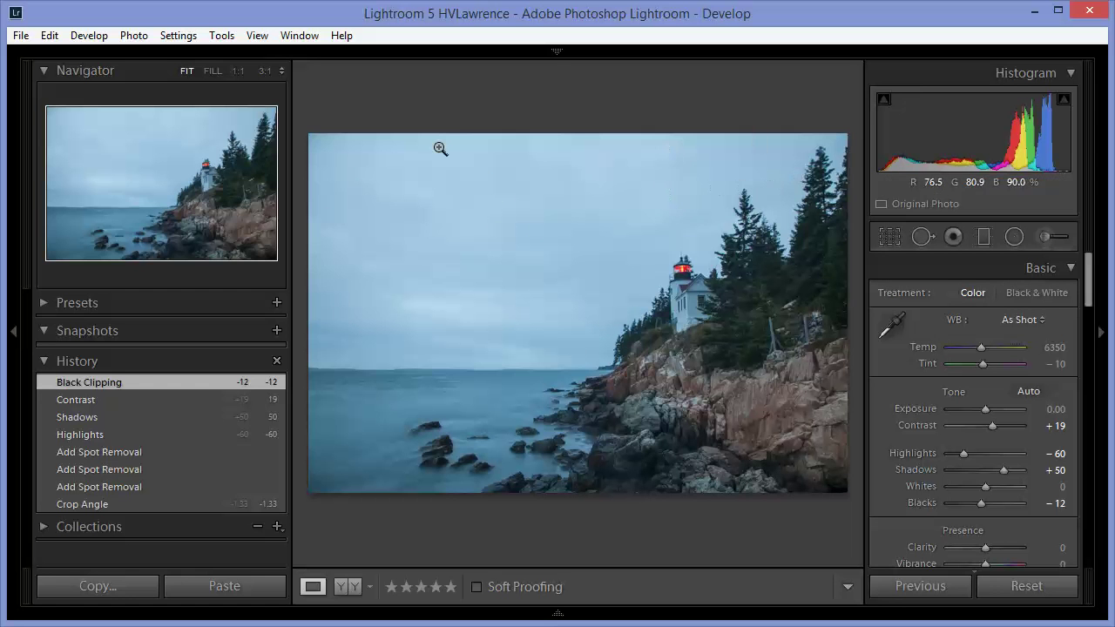
# Paint an Adjustment Brush mask over the whole sky with brush size 12, Auto Mask on and the mask overlay shown.
pyautogui.click(1045, 237)
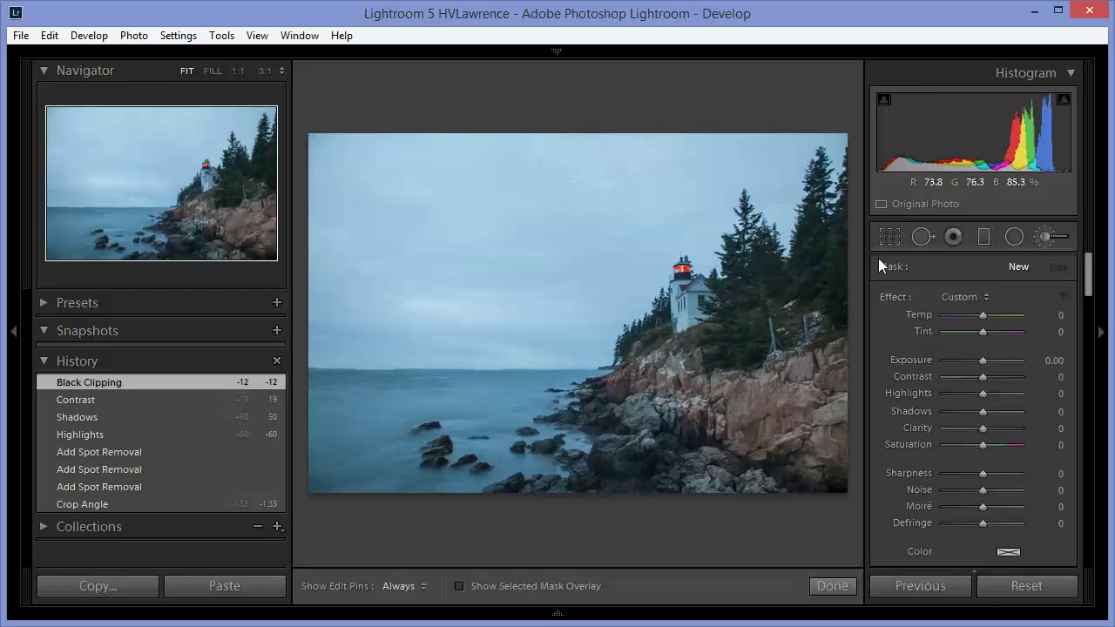
pyautogui.moveTo(1089, 266); pyautogui.dragTo(1087, 296)
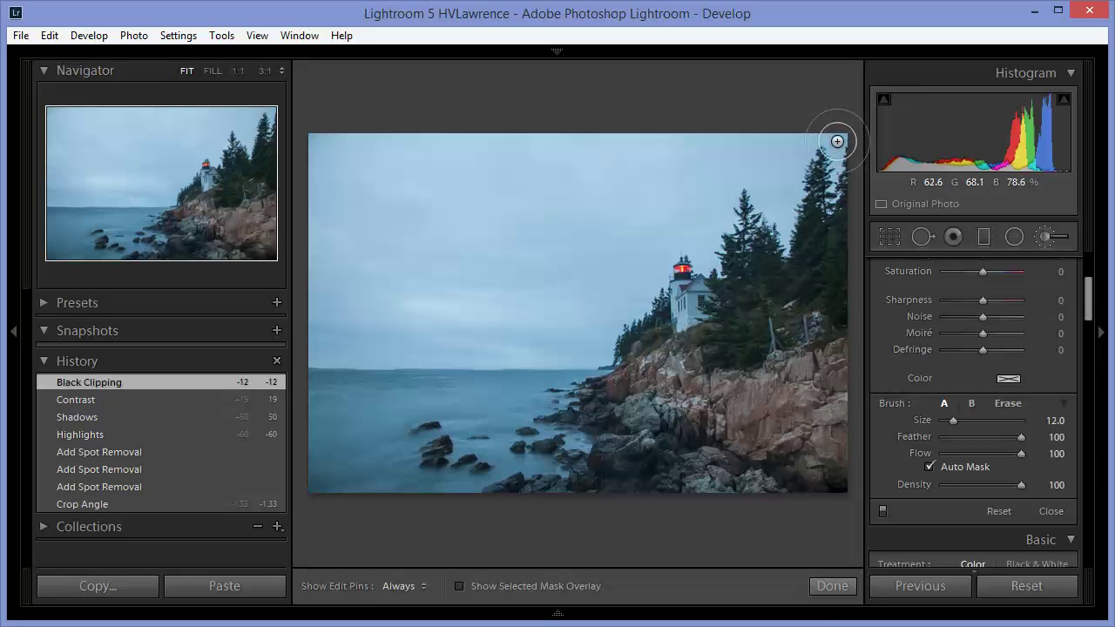
pyautogui.press('h')
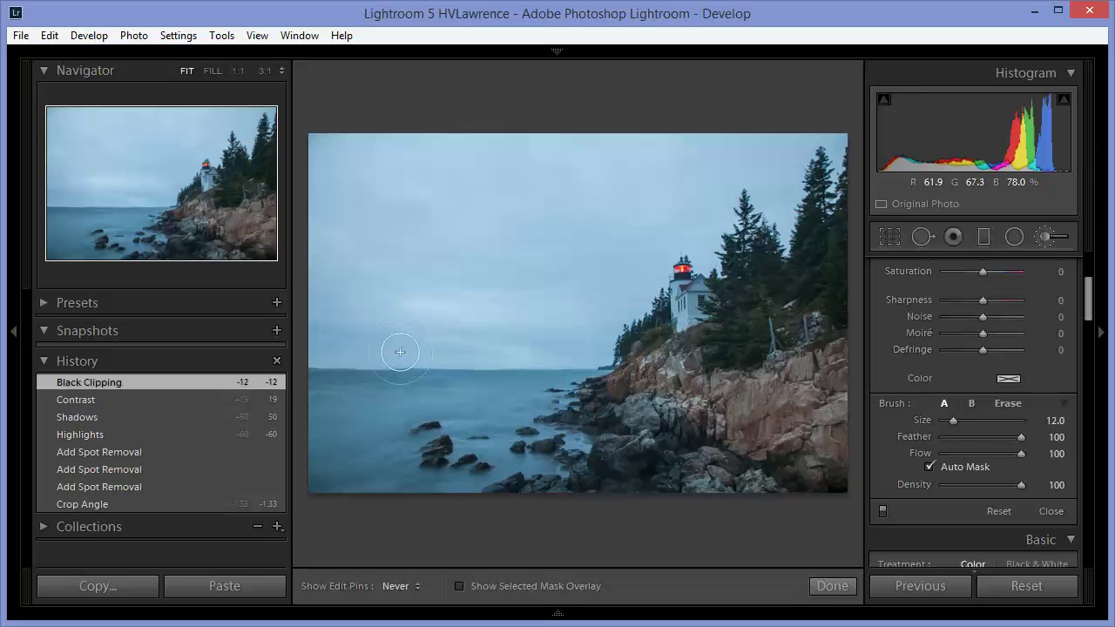
pyautogui.press('h')
pyautogui.moveTo(416, 275); pyautogui.dragTo(506, 200)
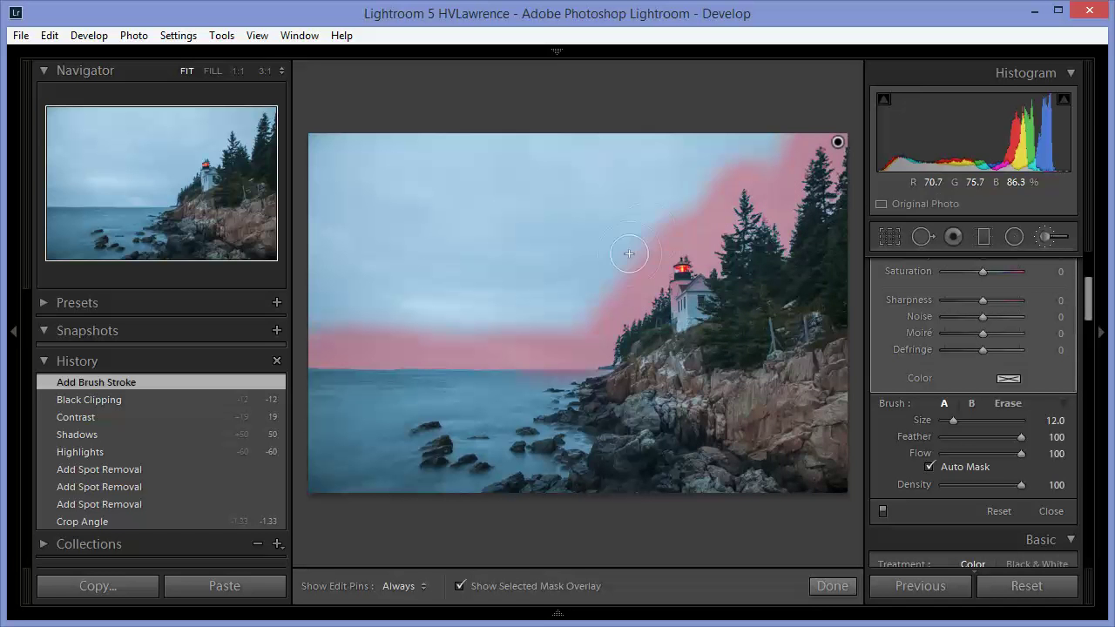
pyautogui.press('h')
pyautogui.moveTo(584, 314); pyautogui.dragTo(386, 323)
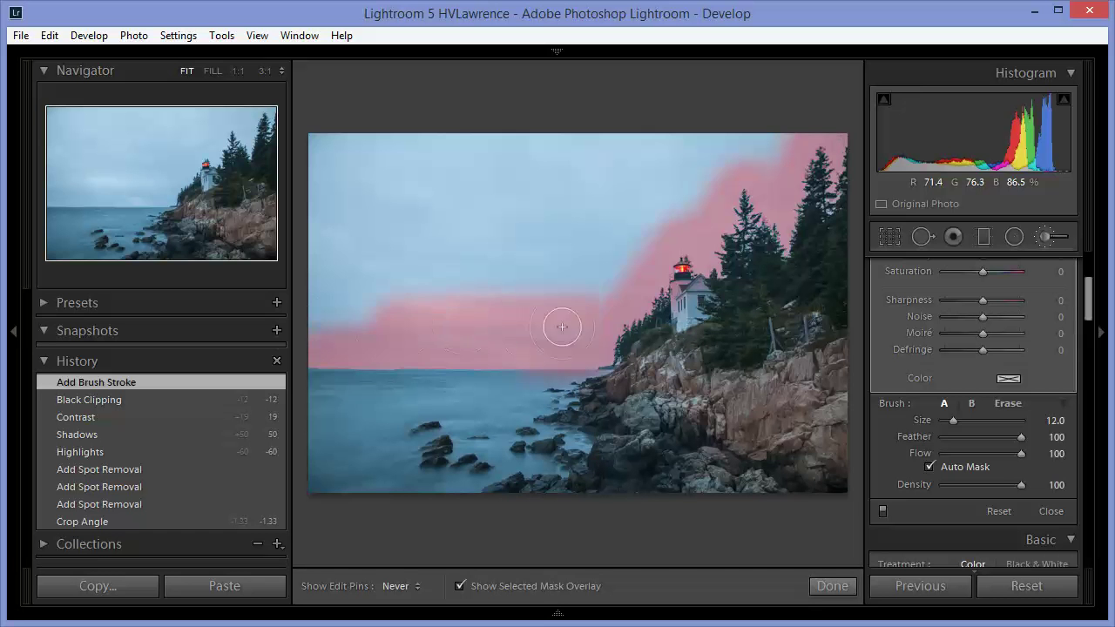
pyautogui.moveTo(282, 319)
pyautogui.mouseDown()
pyautogui.moveTo(387, 311)
pyautogui.moveTo(358, 287)
pyautogui.moveTo(382, 252)
pyautogui.moveTo(324, 241)
pyautogui.moveTo(316, 219)
pyautogui.moveTo(363, 158)
pyautogui.moveTo(332, 143)
pyautogui.moveTo(781, 141)
pyautogui.moveTo(738, 167)
pyautogui.moveTo(686, 156)
pyautogui.moveTo(380, 176)
pyautogui.moveTo(385, 284)
pyautogui.moveTo(426, 181)
pyautogui.moveTo(410, 317)
pyautogui.moveTo(476, 267)
pyautogui.moveTo(492, 182)
pyautogui.moveTo(513, 242)
pyautogui.moveTo(593, 186)
pyautogui.moveTo(624, 271)
pyautogui.moveTo(694, 202)
pyautogui.mouseUp()
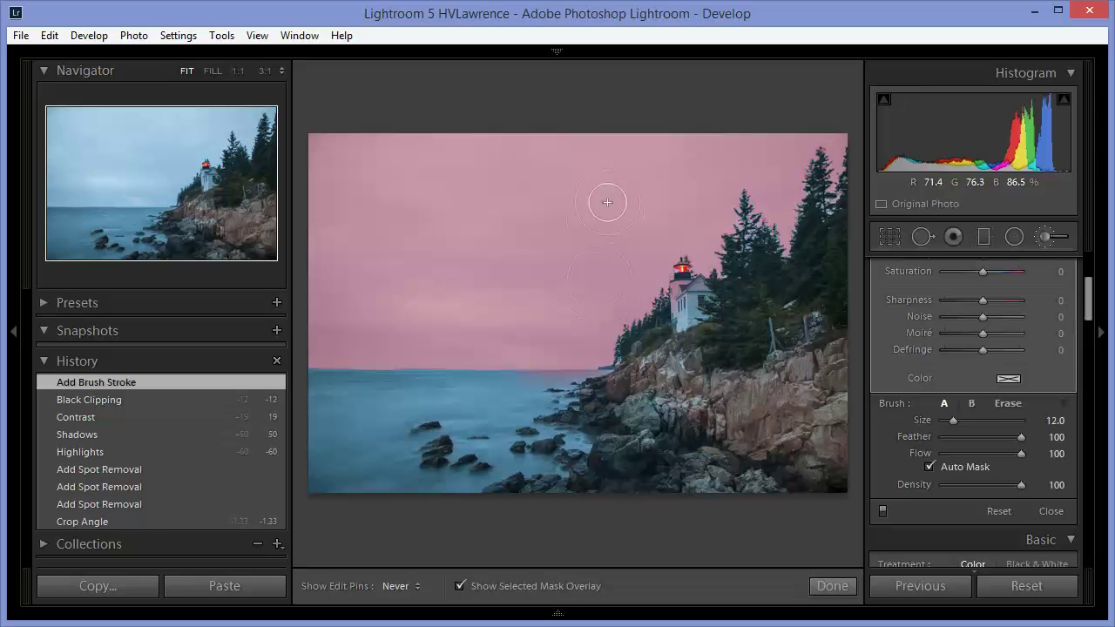
pyautogui.moveTo(598, 221); pyautogui.dragTo(600, 204)
pyautogui.press('h')
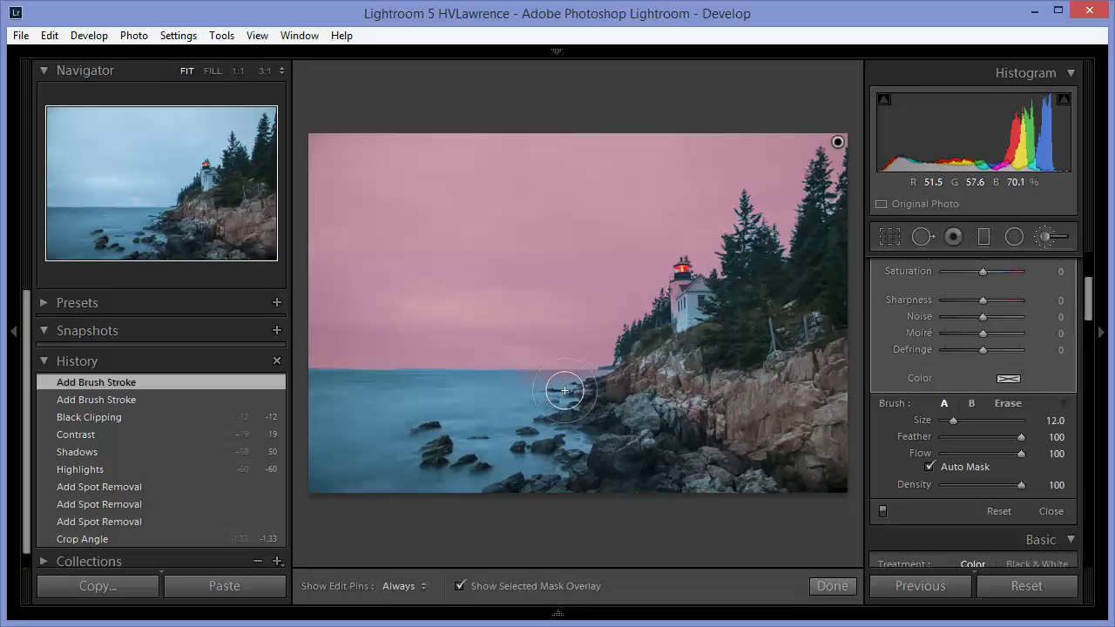
# Erase the sky mask's spill over the water and rocks where the shoreline meets the horizon.
pyautogui.press('alt')
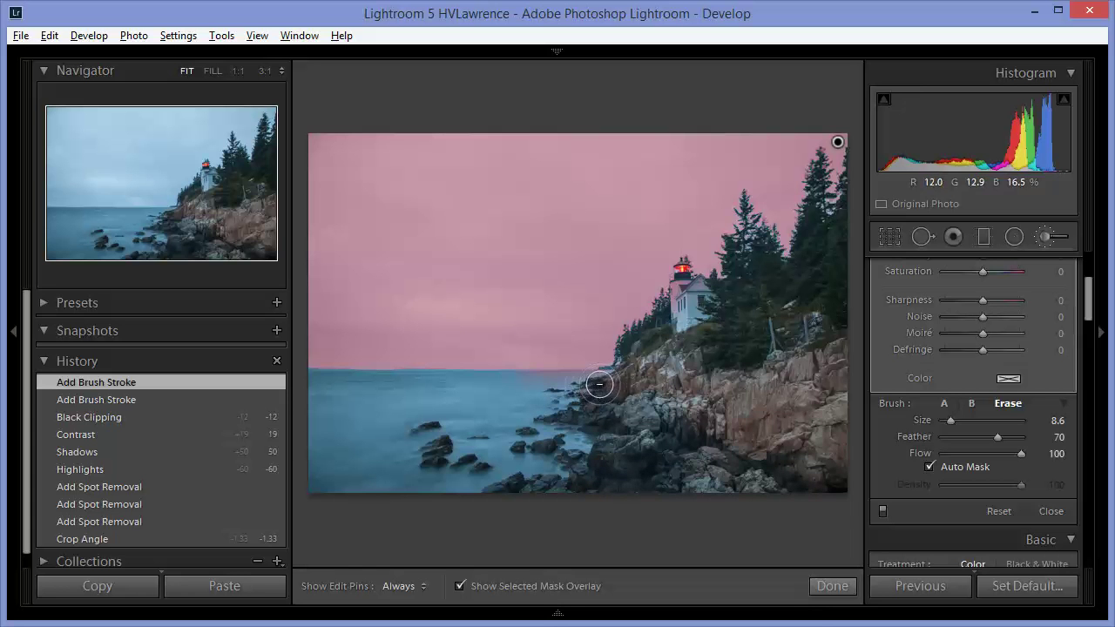
pyautogui.press('h')
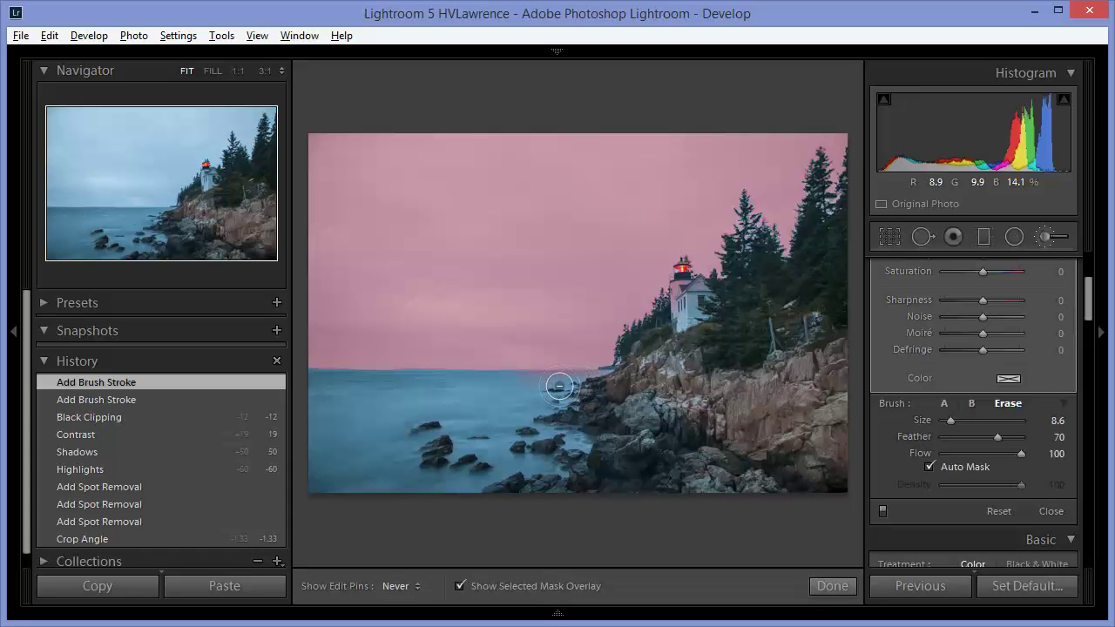
pyautogui.moveTo(541, 384)
pyautogui.mouseDown()
pyautogui.moveTo(523, 386)
pyautogui.moveTo(597, 388)
pyautogui.moveTo(602, 378)
pyautogui.moveTo(639, 393)
pyautogui.mouseUp()
pyautogui.press('h')
pyautogui.press('alt')
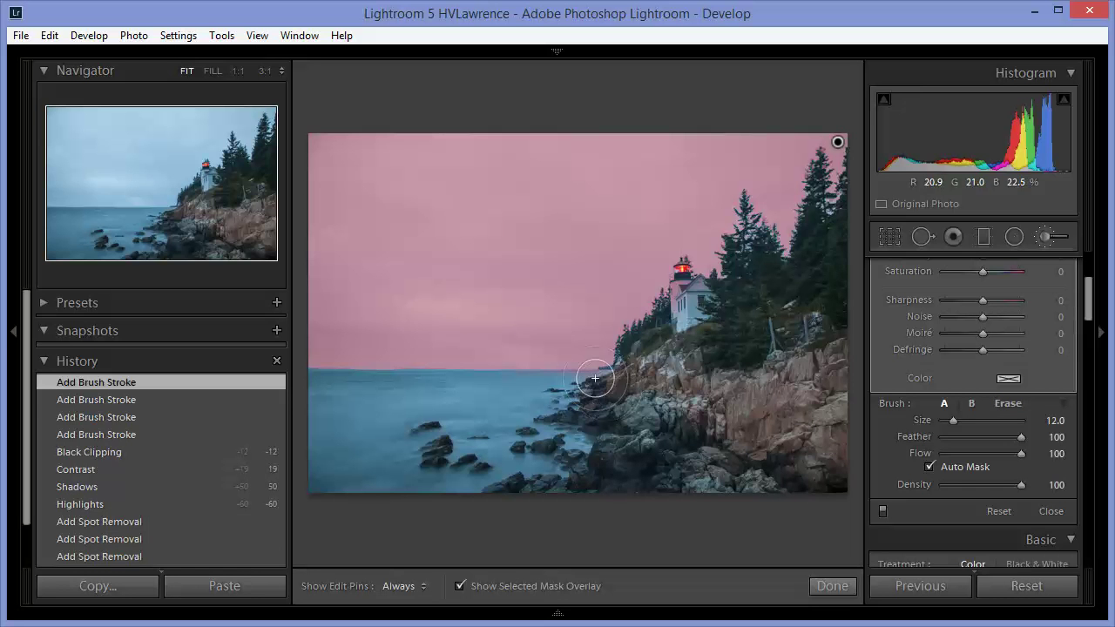
# Erase the sky mask's spill from the lighthouse tower and rocks using the Erase brush at size 5.7, and hide the mask overlay.
pyautogui.scroll(-5, 593, 380)
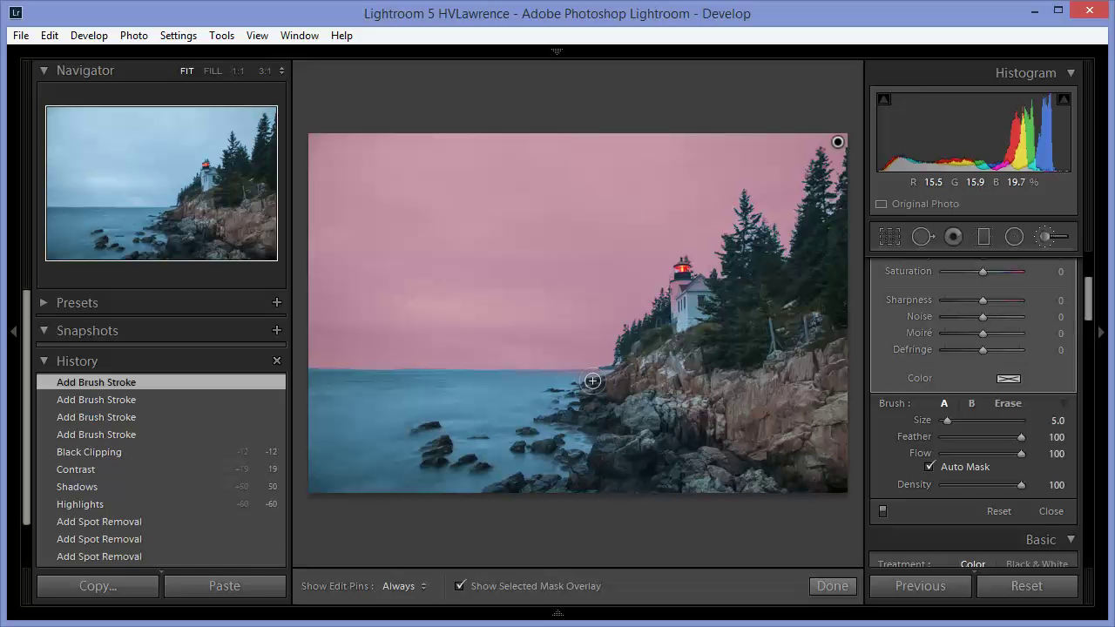
pyautogui.press('alt')
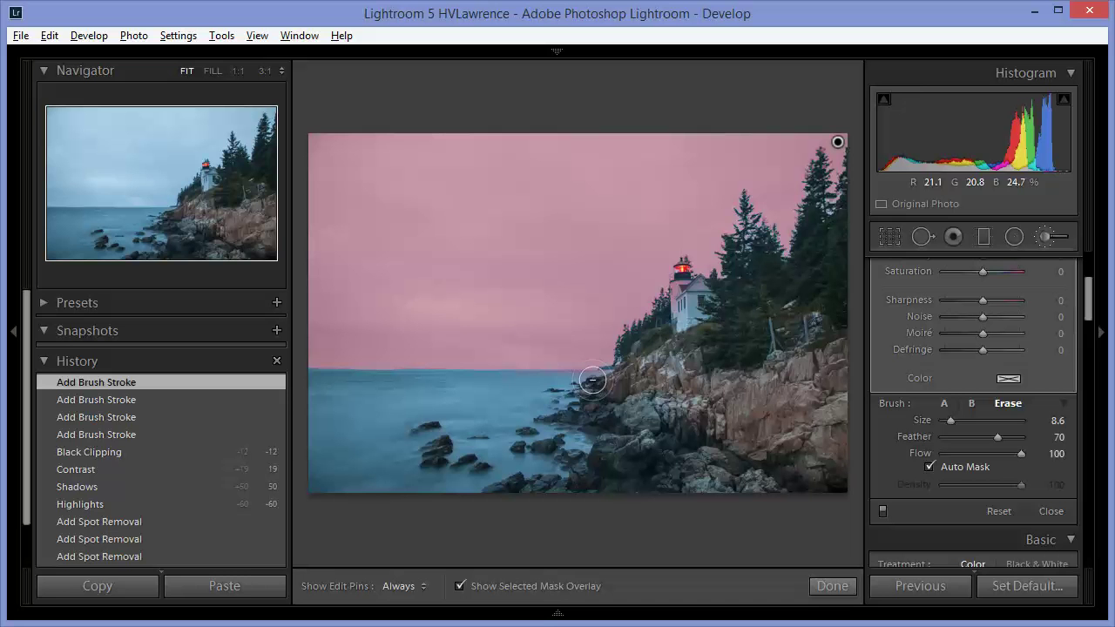
pyautogui.press('alt')
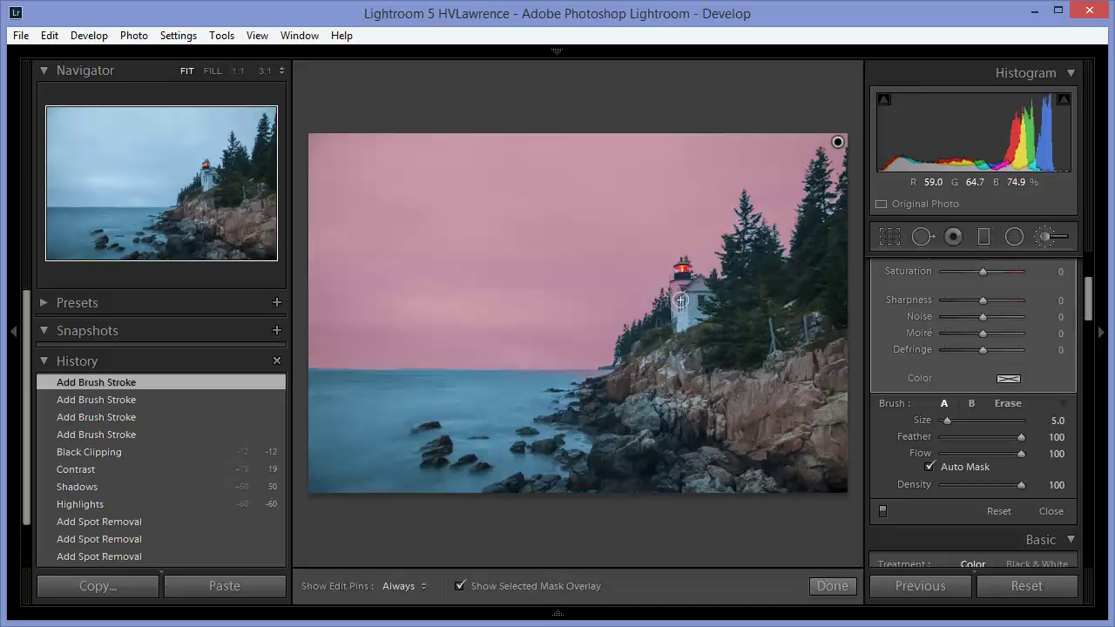
pyautogui.click(1003, 405)
pyautogui.moveTo(952, 421); pyautogui.dragTo(950, 421)
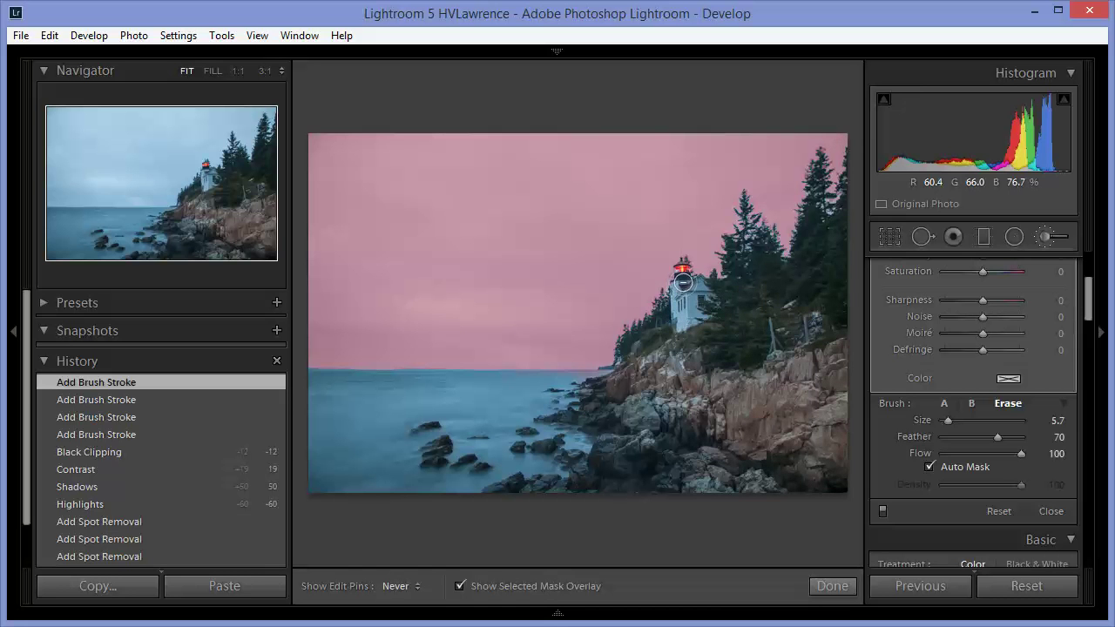
pyautogui.moveTo(677, 322); pyautogui.dragTo(682, 267)
pyautogui.moveTo(695, 349); pyautogui.dragTo(722, 406)
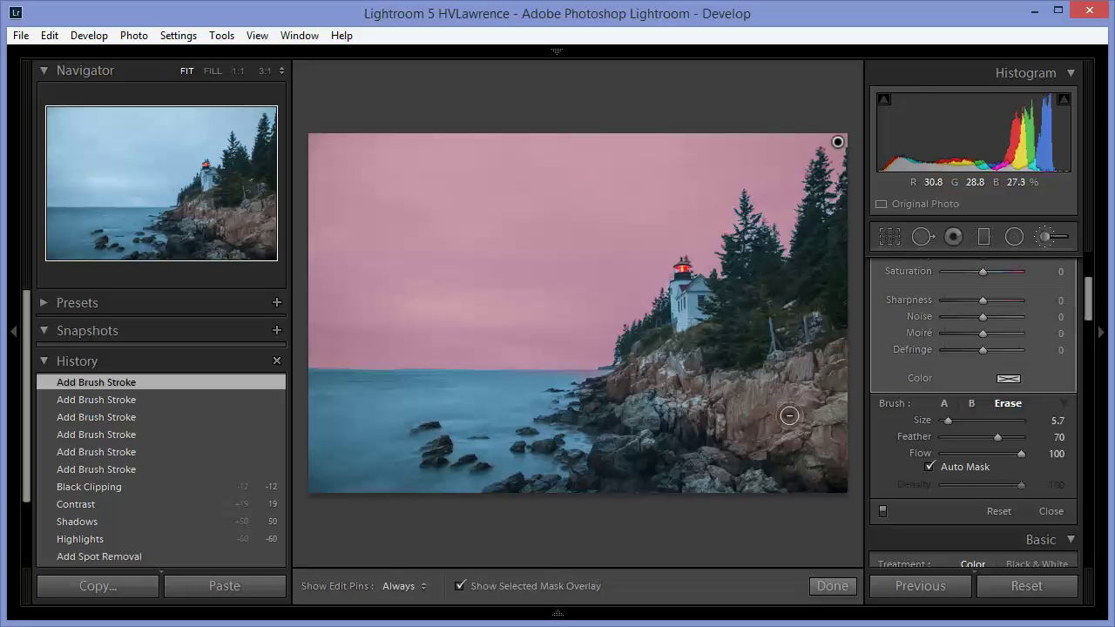
pyautogui.press('h')
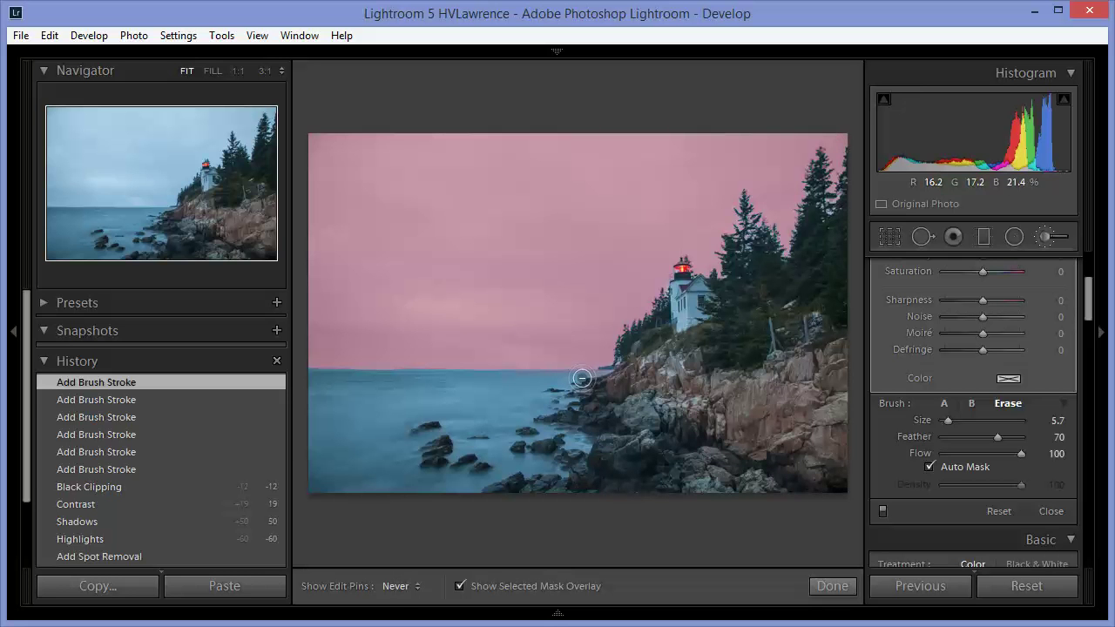
pyautogui.moveTo(725, 445); pyautogui.dragTo(736, 454)
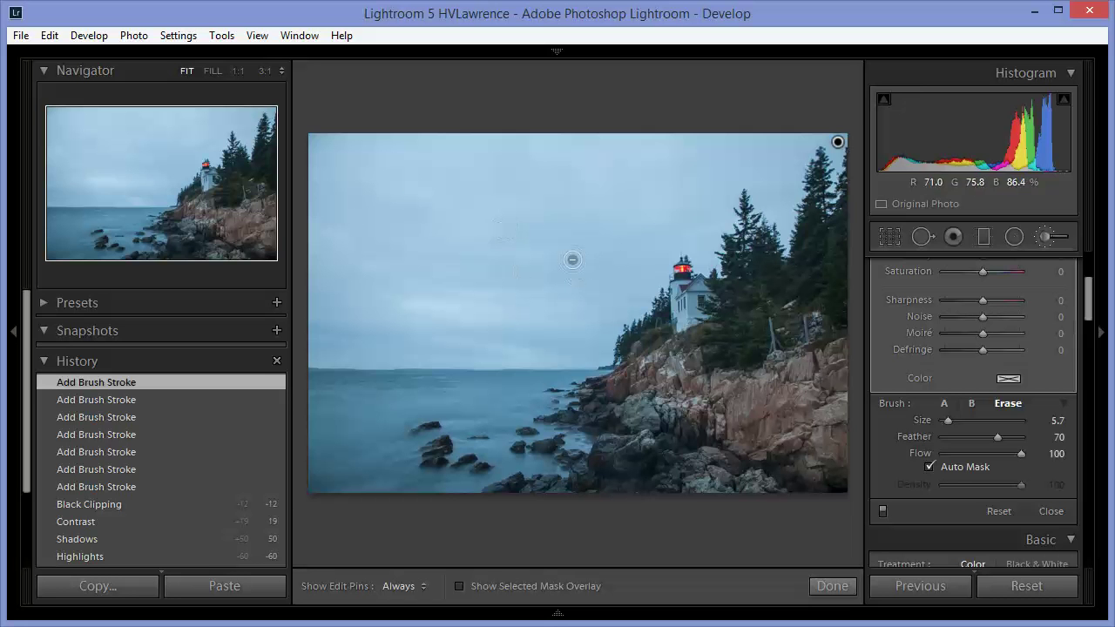
# Set the sky mask's Exposure to -0.41, Contrast 10, Highlights 31, Shadows -8, Clarity 17, Saturation 6, Temp -6 and Tint 3.
pyautogui.moveTo(1090, 316); pyautogui.dragTo(1095, 291)
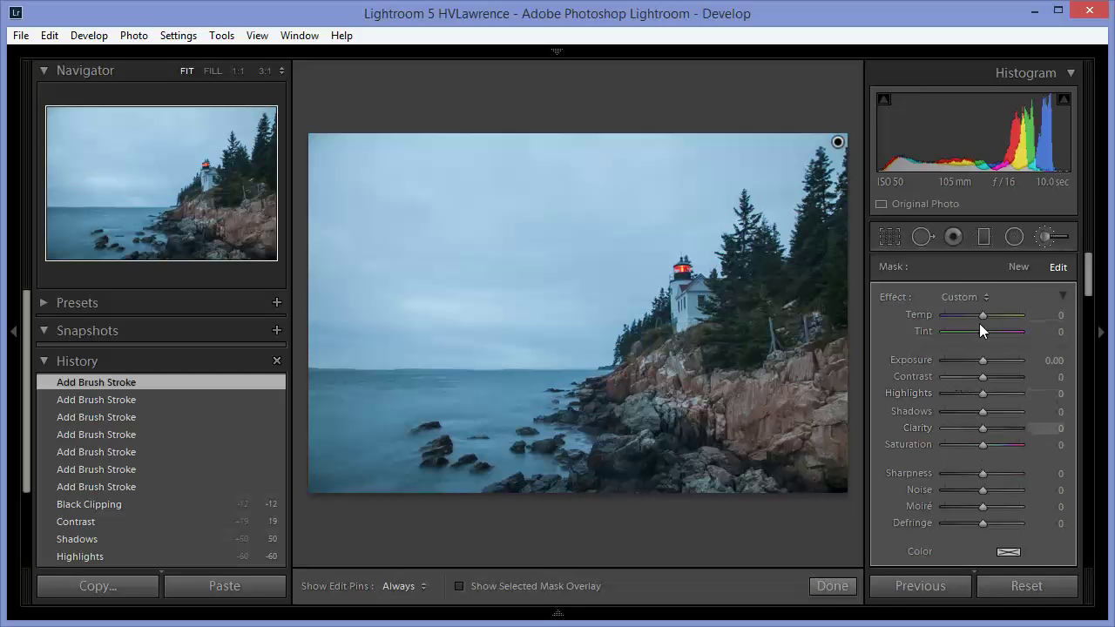
pyautogui.moveTo(982, 360); pyautogui.dragTo(978, 360)
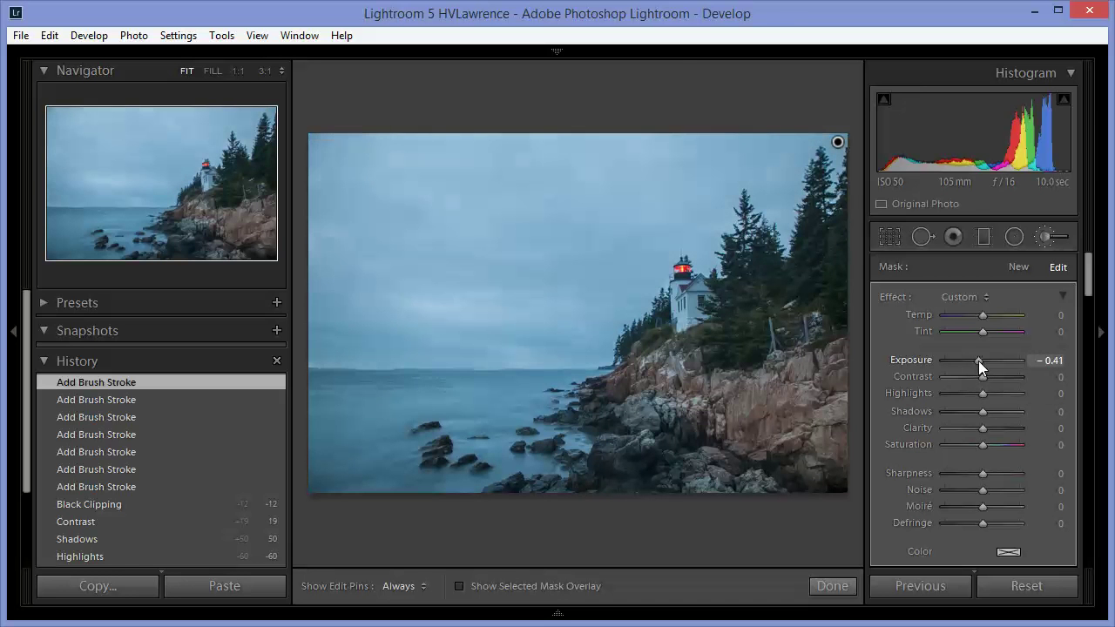
pyautogui.moveTo(979, 375); pyautogui.dragTo(984, 445)
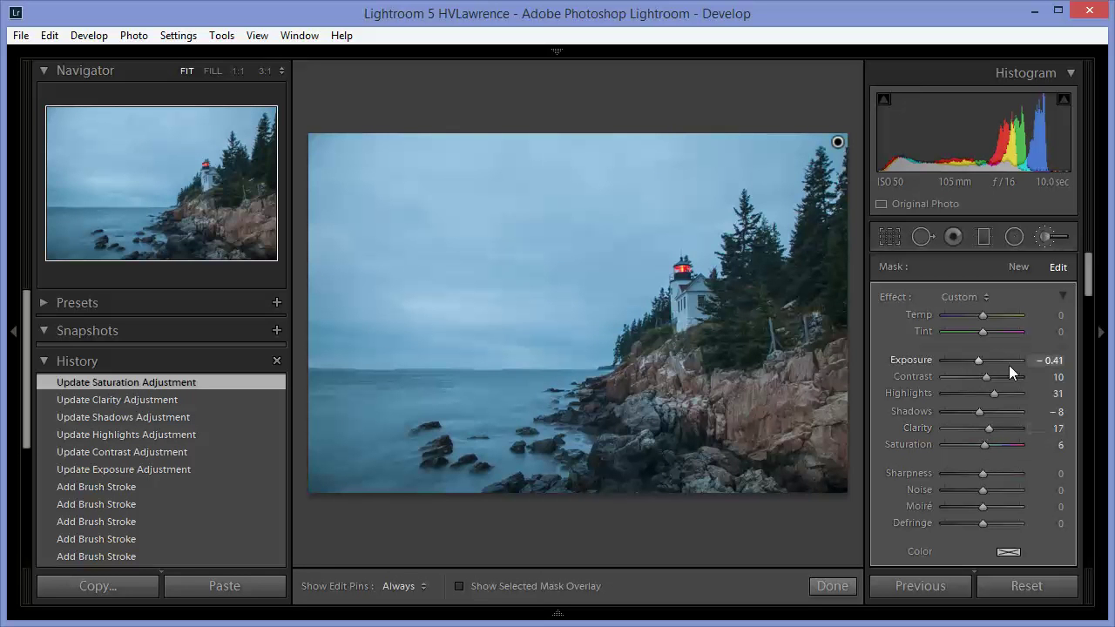
pyautogui.click(979, 316)
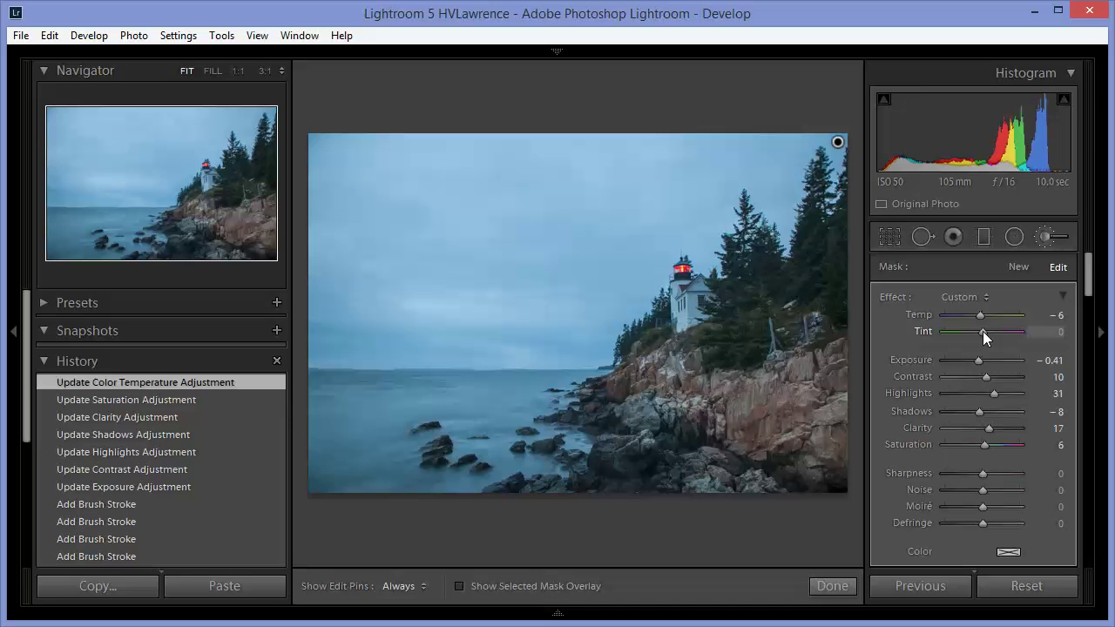
pyautogui.click(984, 331)
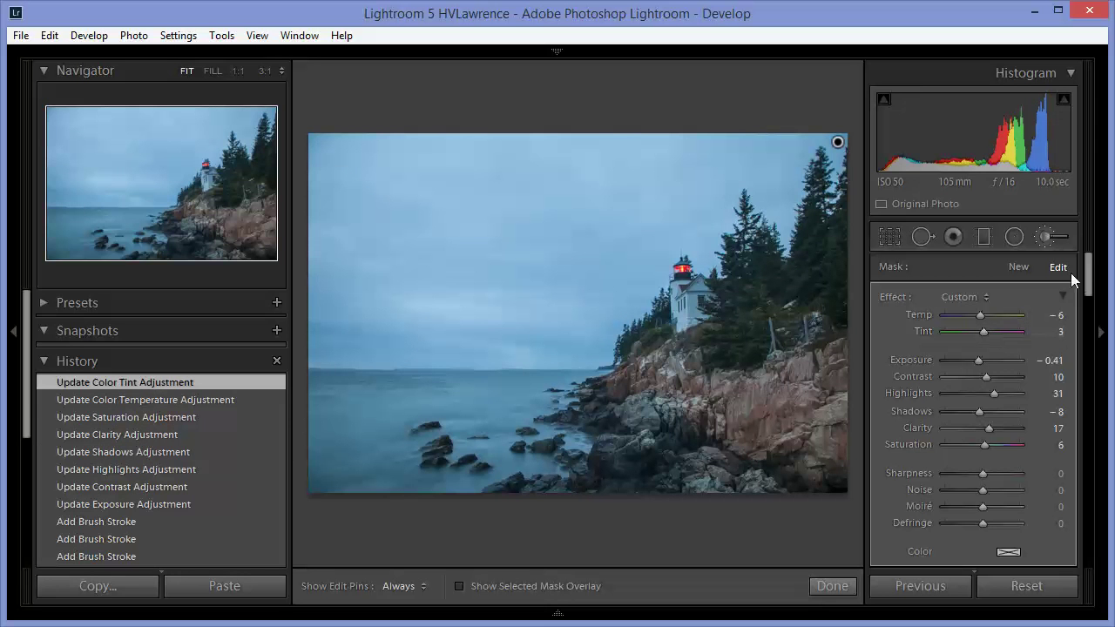
# Turn the brush adjustments off and on again to compare the sky, and close the Adjustment Brush.
pyautogui.moveTo(1088, 272); pyautogui.dragTo(1088, 305)
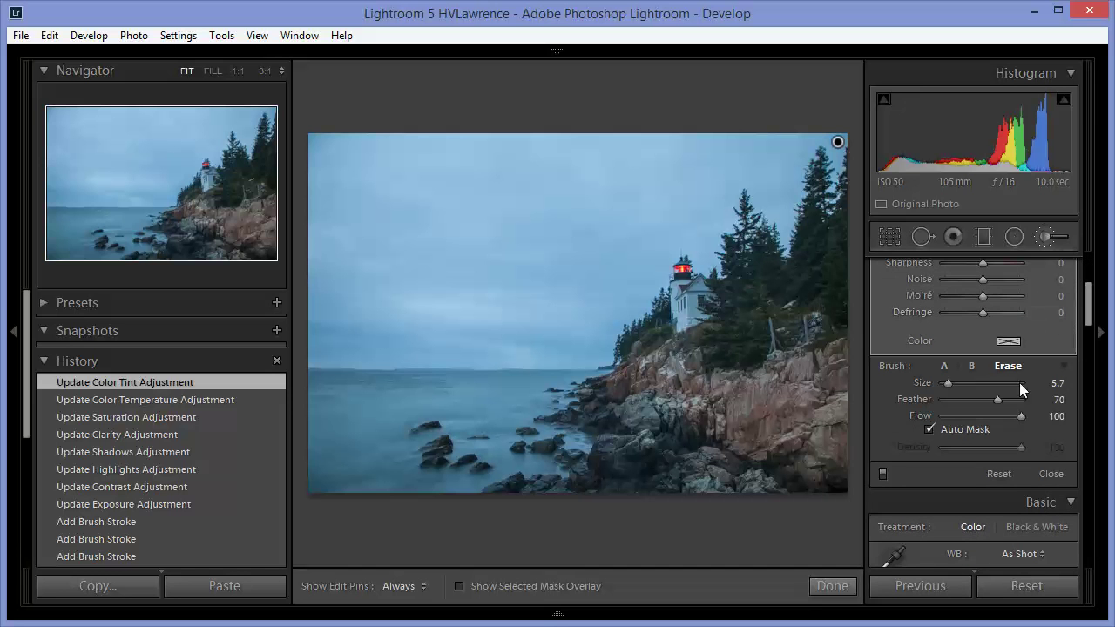
pyautogui.click(882, 472)
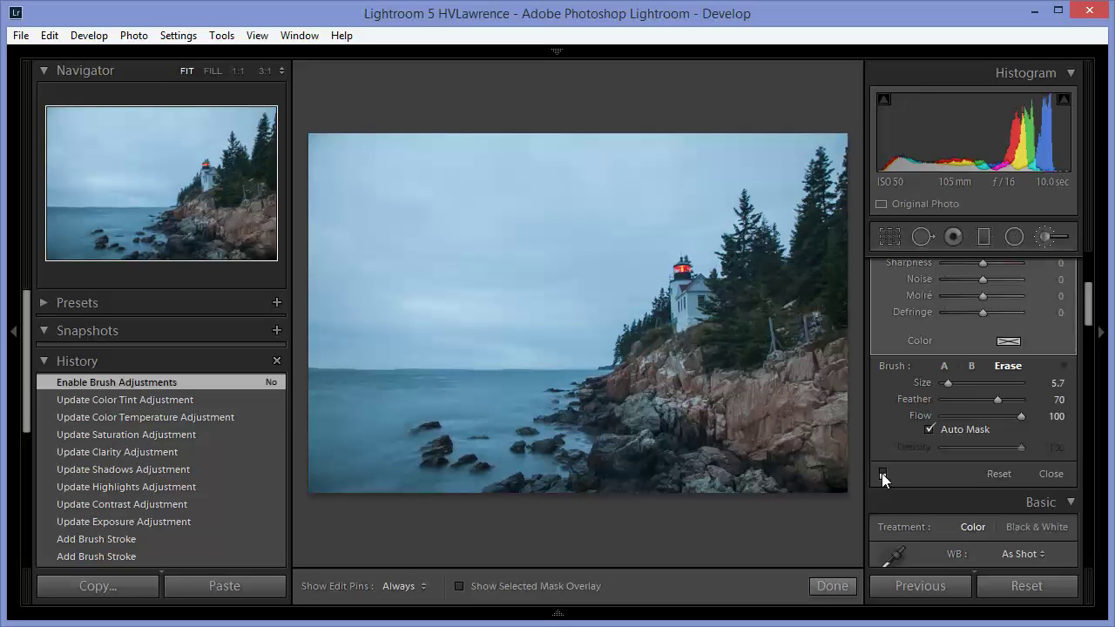
pyautogui.click(882, 472)
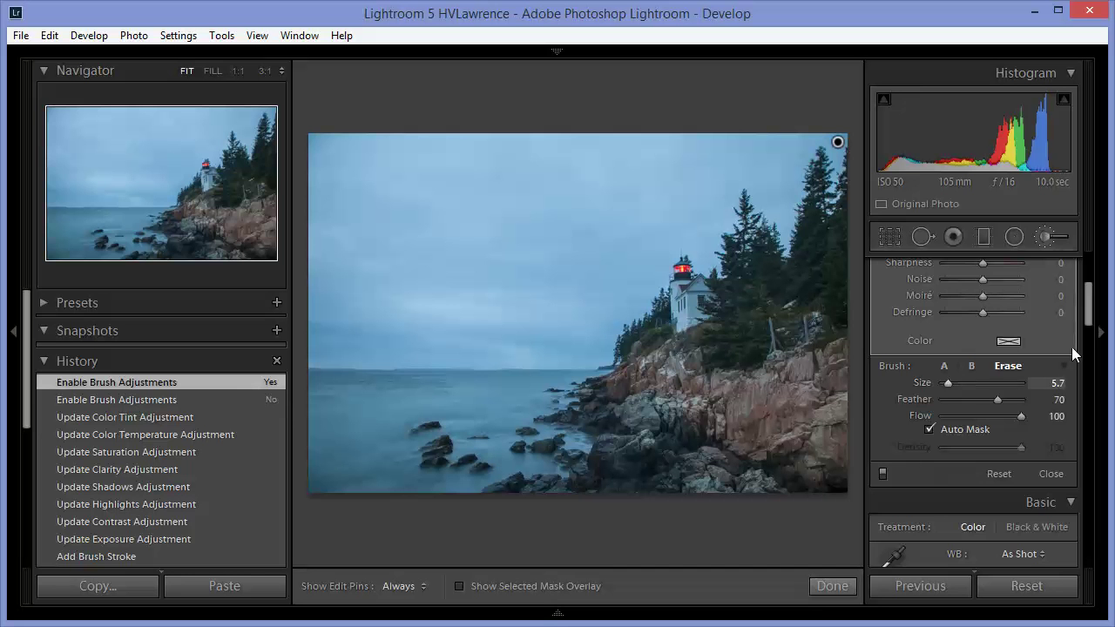
pyautogui.scroll(1, 1089, 310)
pyautogui.moveTo(1092, 310); pyautogui.dragTo(1089, 269)
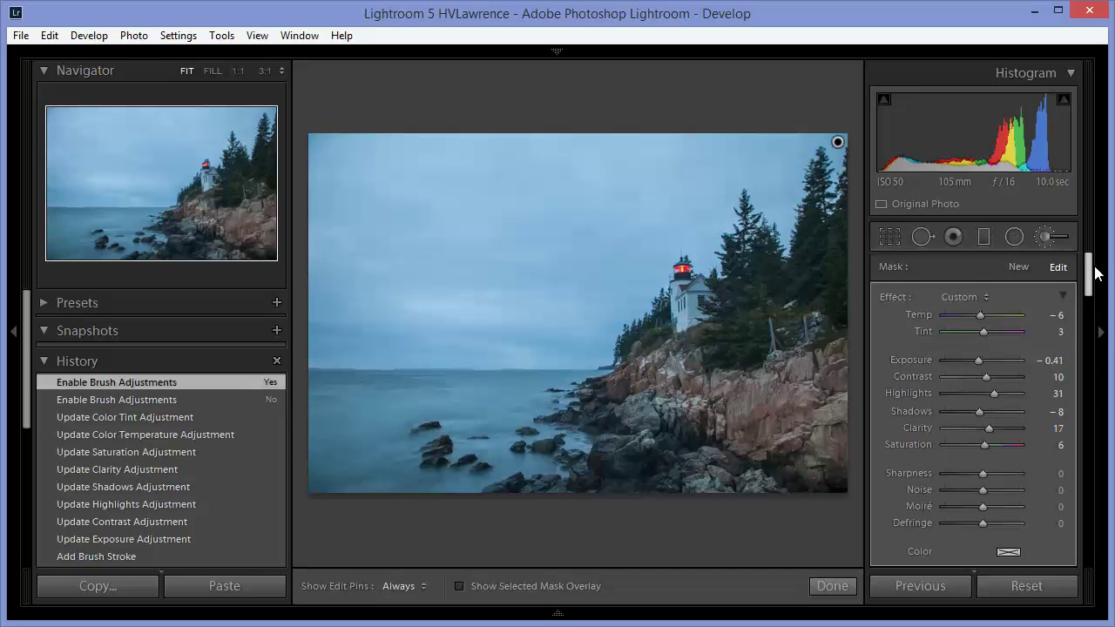
pyautogui.moveTo(1089, 278); pyautogui.dragTo(1091, 318)
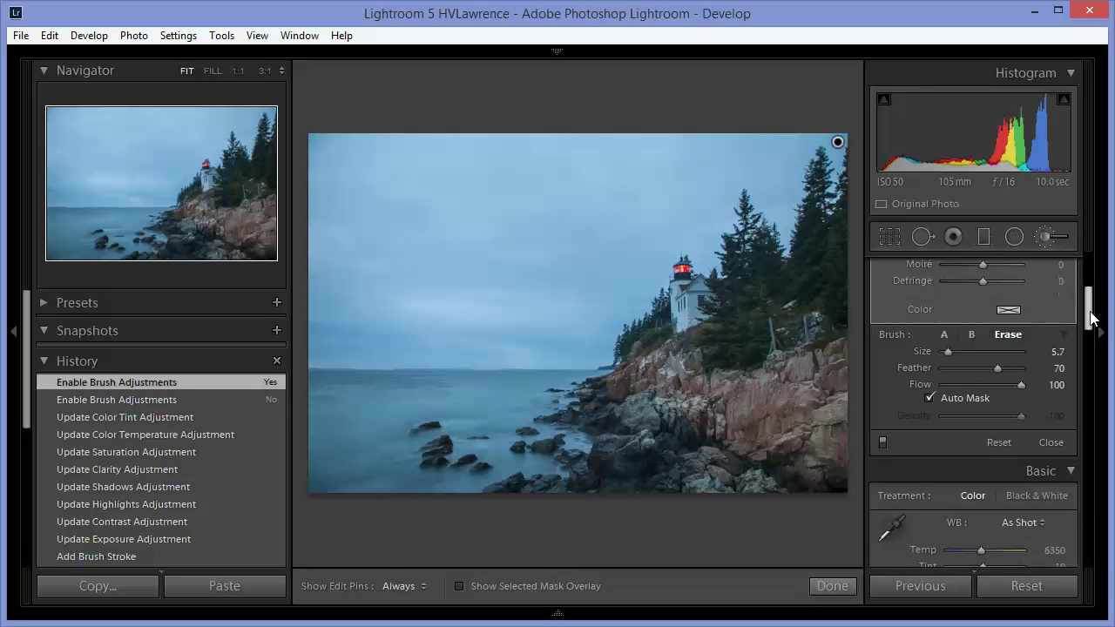
pyautogui.click(1052, 442)
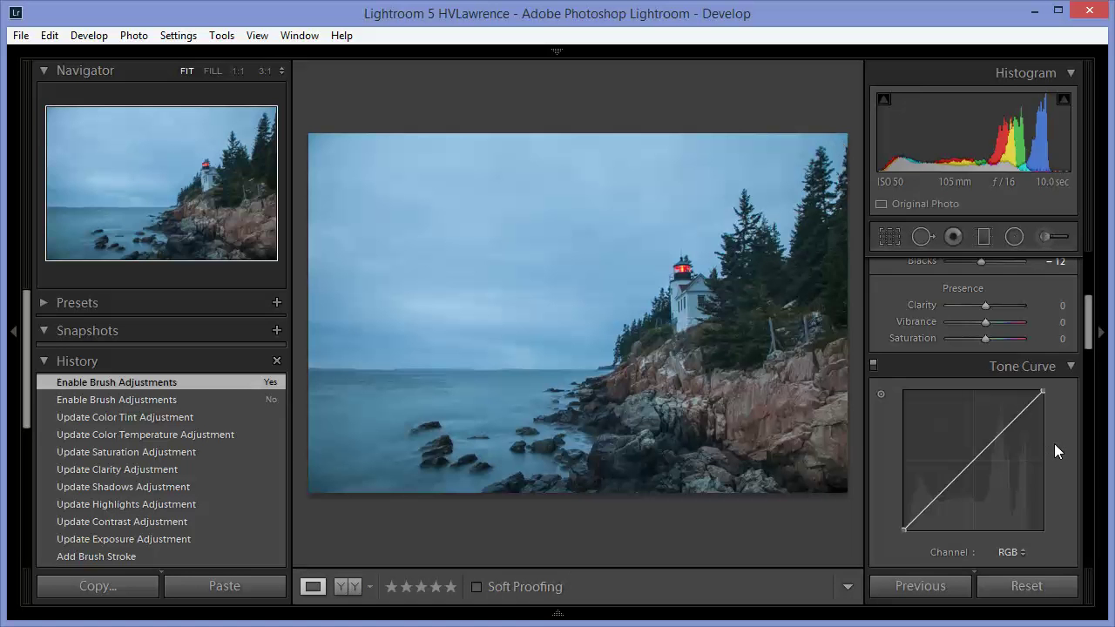
# Compare the photo's before and after versions side by side and one above the other, and return to the single-photo view.
pyautogui.moveTo(1088, 311); pyautogui.dragTo(1088, 266)
pyautogui.click(348, 587)
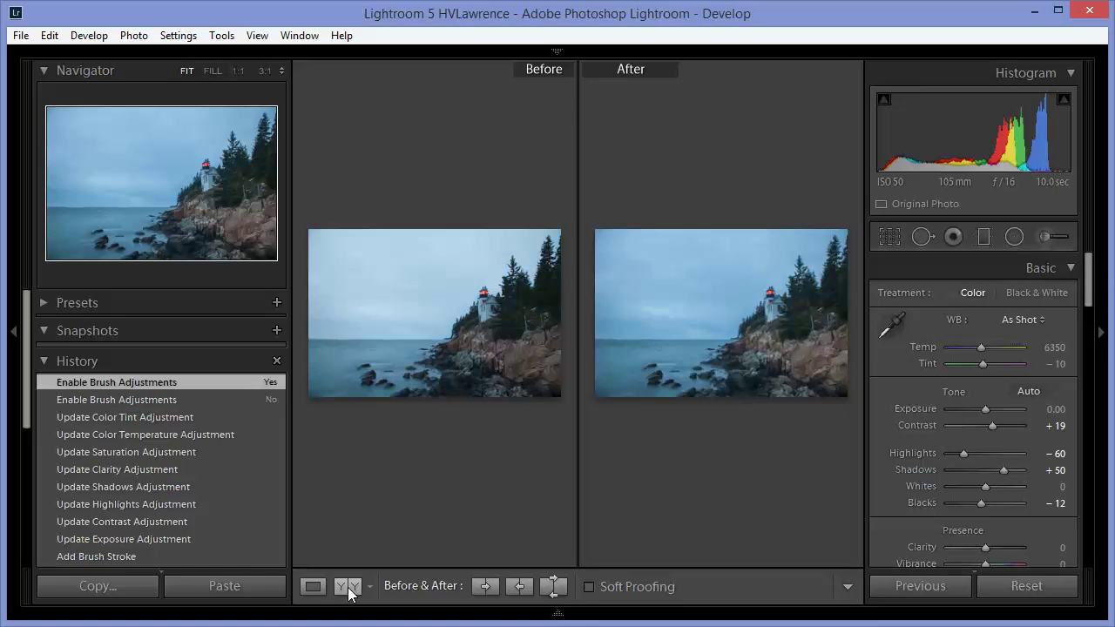
pyautogui.click(347, 588)
pyautogui.click(347, 587)
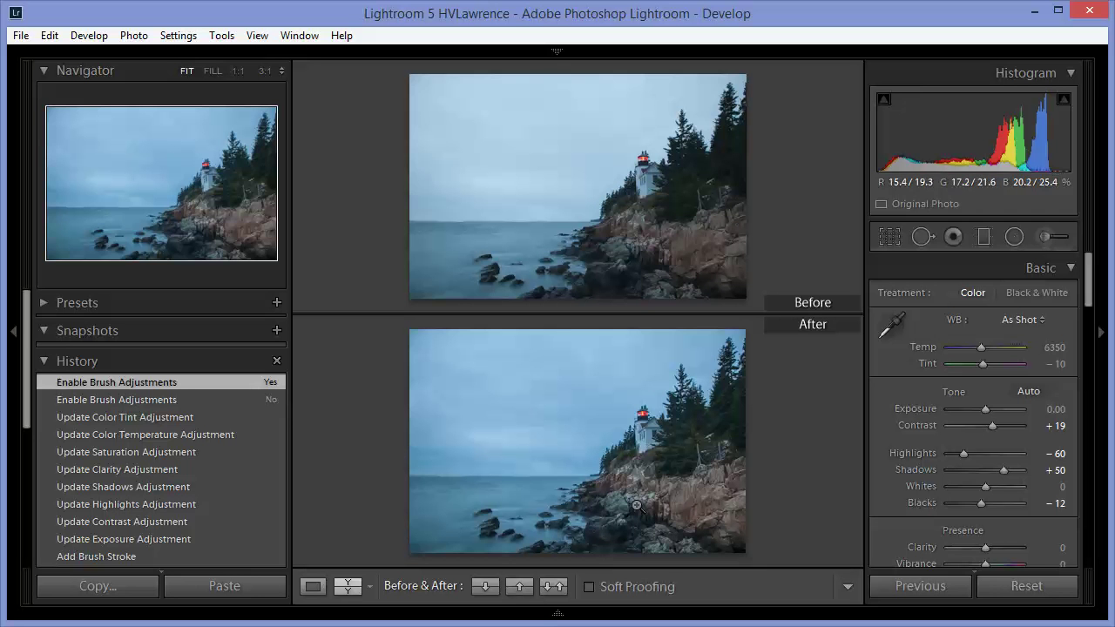
pyautogui.click(313, 586)
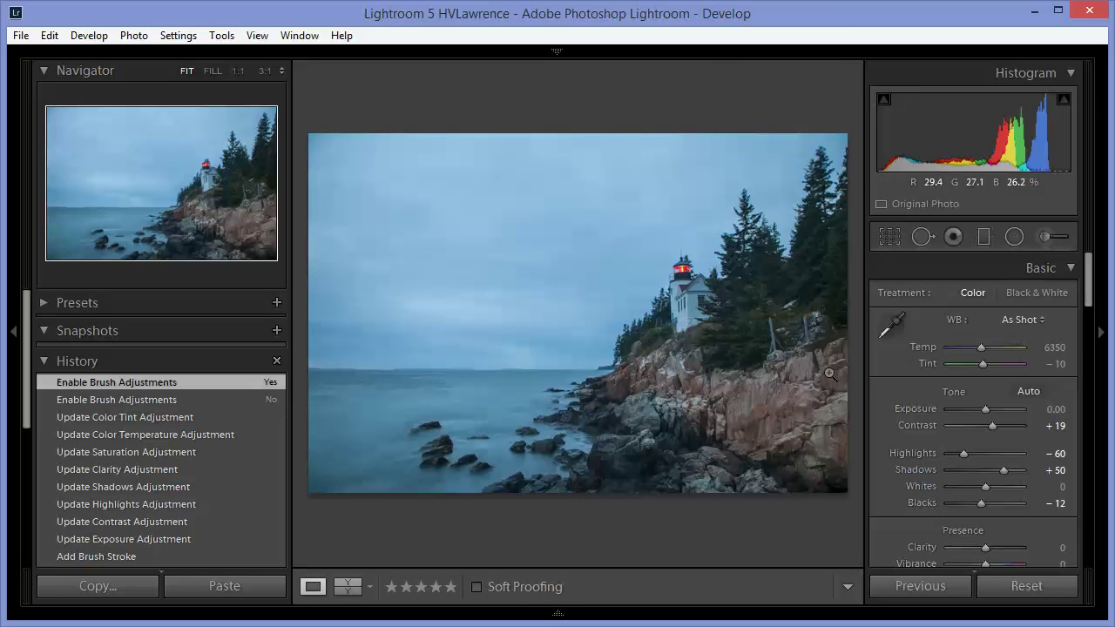
# Paint a new Adjustment Brush mask over the rocky cliff below the lighthouse with brush size 10, turning Auto Mask off.
pyautogui.click(1046, 237)
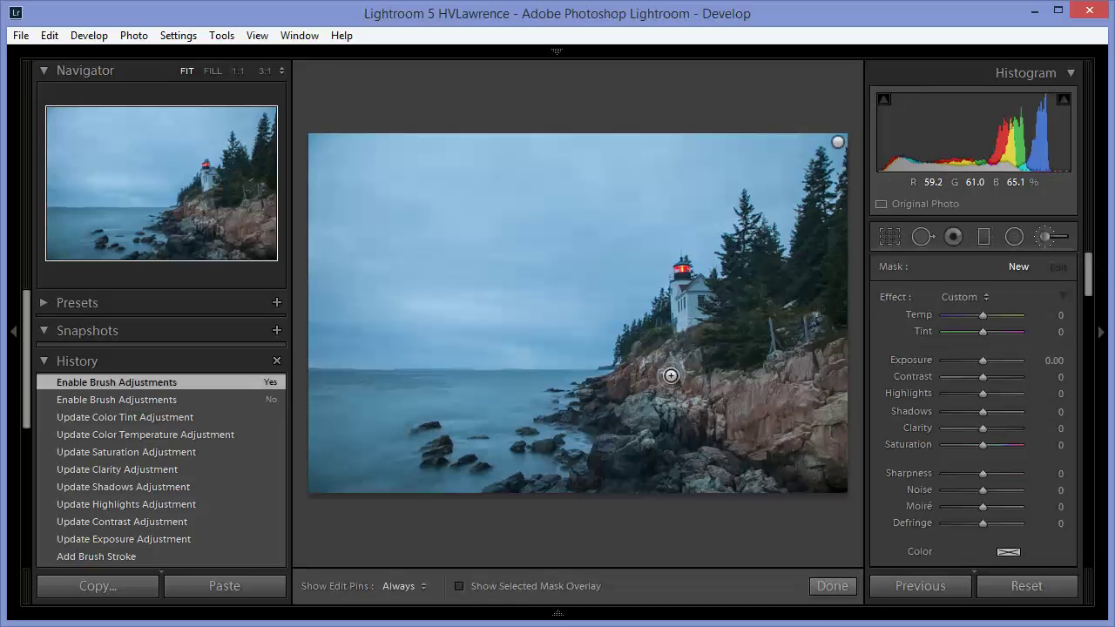
pyautogui.press('h')
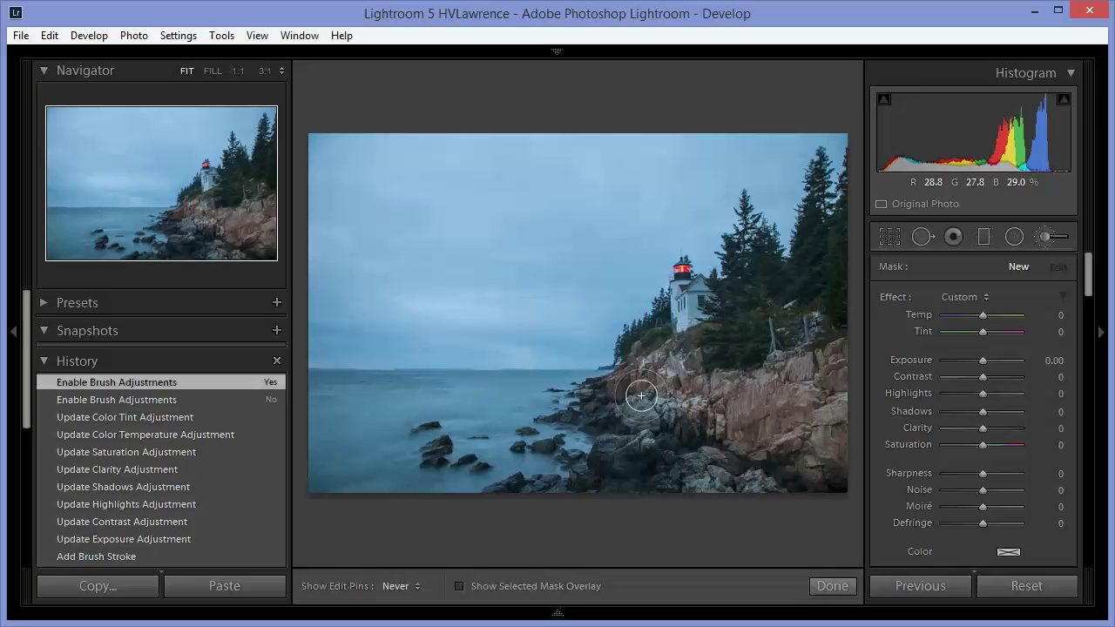
pyautogui.press('h')
pyautogui.moveTo(1087, 279); pyautogui.dragTo(1088, 306)
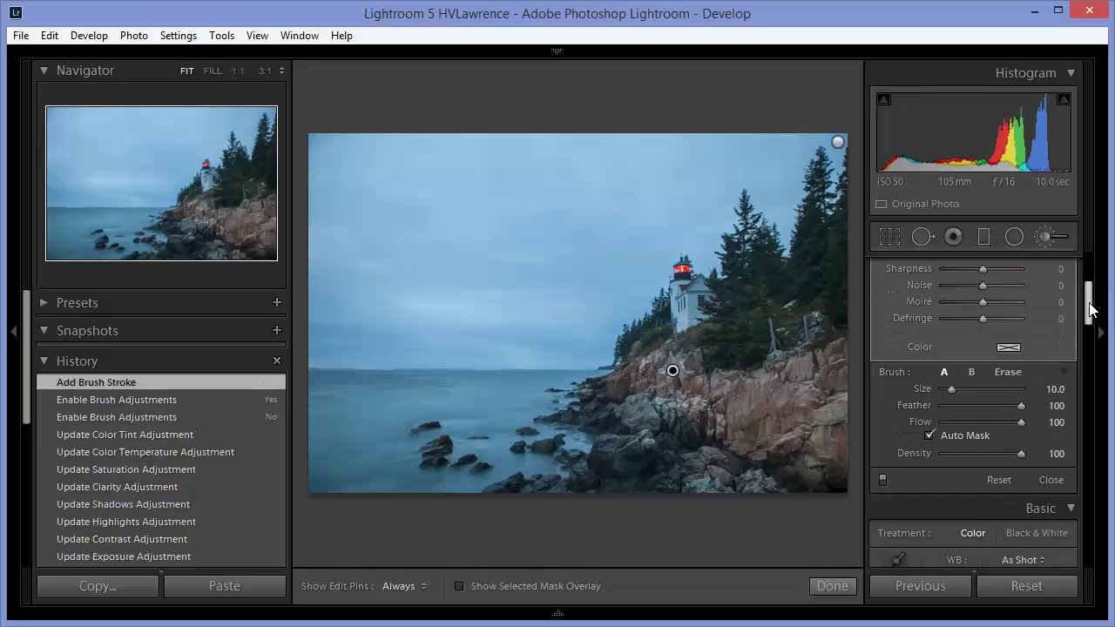
pyautogui.click(929, 435)
pyautogui.press('h')
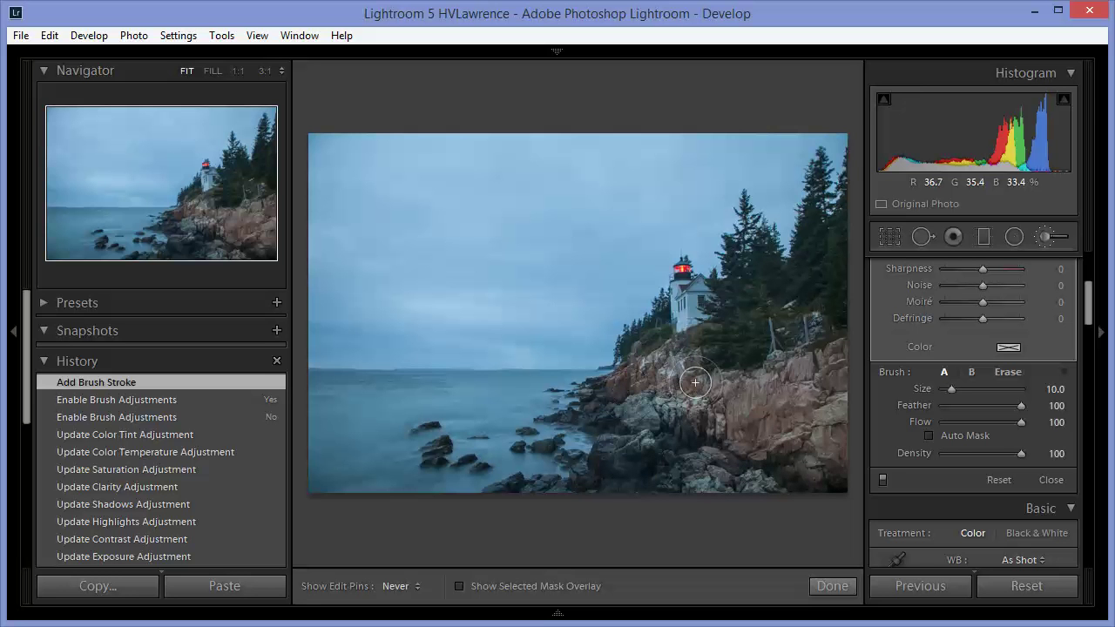
pyautogui.click(820, 362)
pyautogui.press('h')
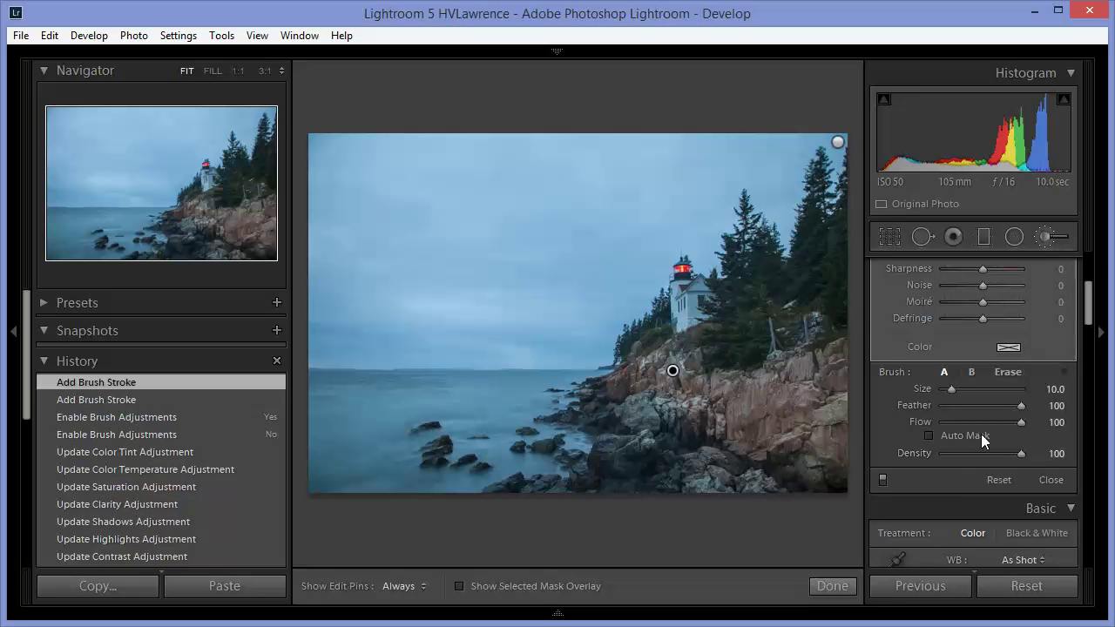
# Show the mask overlay, paint in the gaps left in the lower part of the cliff mask, and hide the overlay again.
pyautogui.press('o')
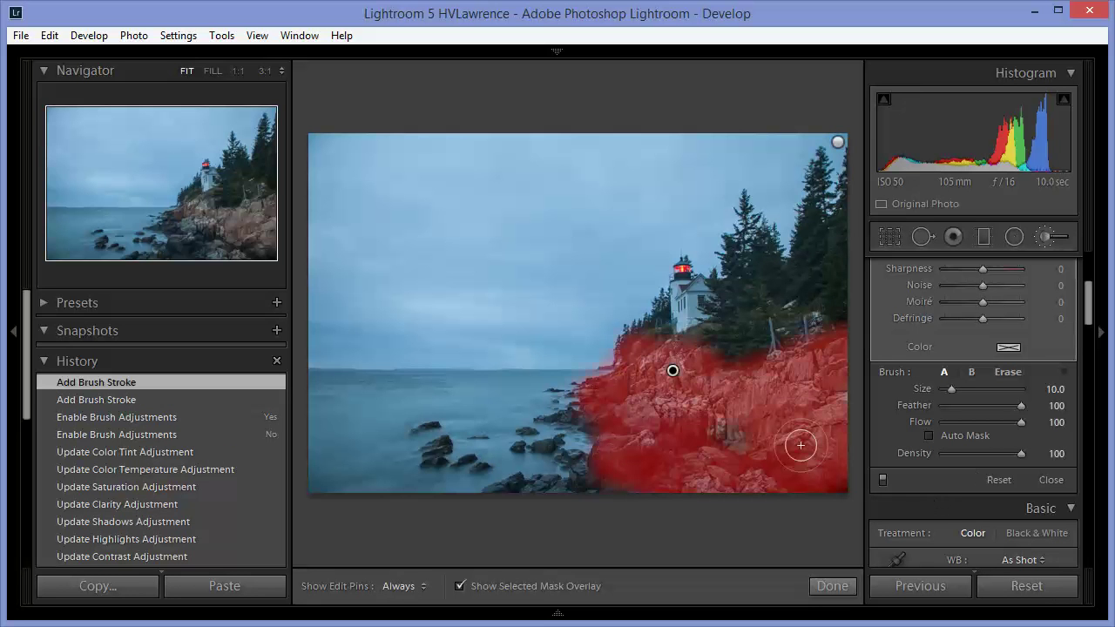
pyautogui.press('h')
pyautogui.moveTo(732, 430)
pyautogui.mouseDown()
pyautogui.moveTo(744, 455)
pyautogui.moveTo(725, 445)
pyautogui.moveTo(783, 461)
pyautogui.mouseUp()
pyautogui.press('h')
pyautogui.press('o')
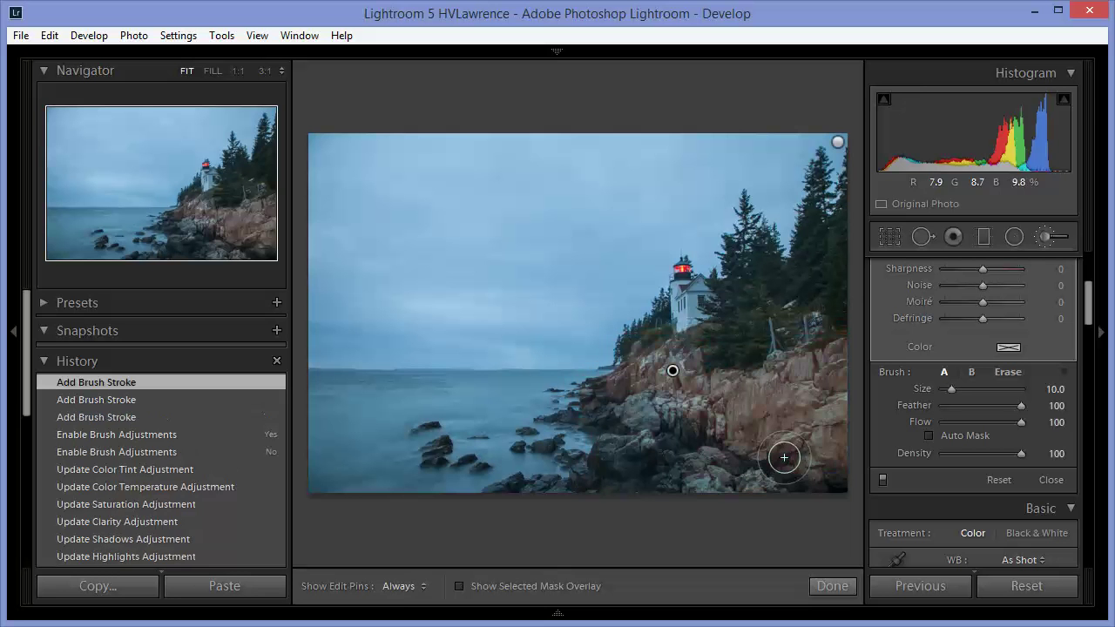
# Set the rock mask's Temp to 15, Exposure to 0.32, Contrast to 22, Clarity to 20 and Saturation to 15.
pyautogui.moveTo(1088, 305); pyautogui.dragTo(1072, 280)
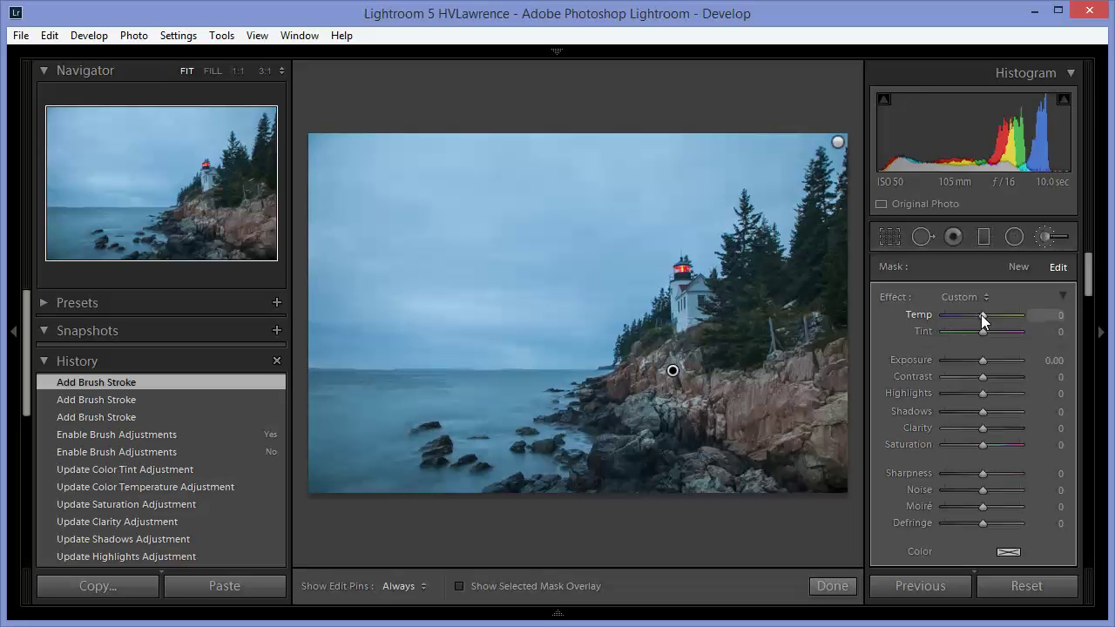
pyautogui.moveTo(983, 314); pyautogui.dragTo(986, 314)
pyautogui.moveTo(983, 357); pyautogui.dragTo(985, 357)
pyautogui.moveTo(983, 376); pyautogui.dragTo(990, 377)
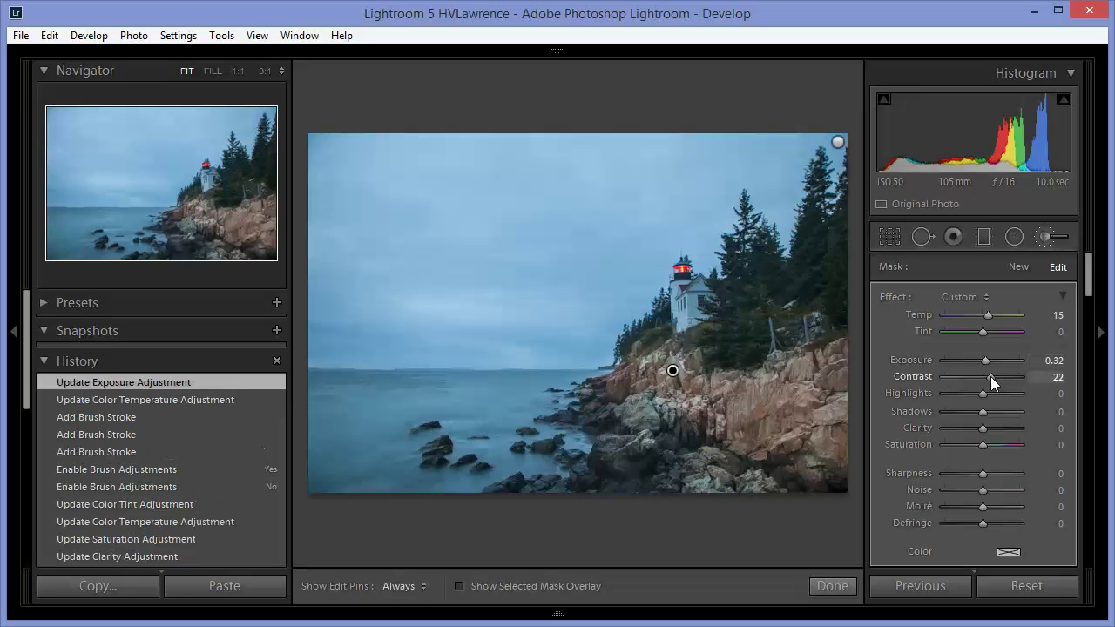
pyautogui.moveTo(983, 428); pyautogui.dragTo(988, 447)
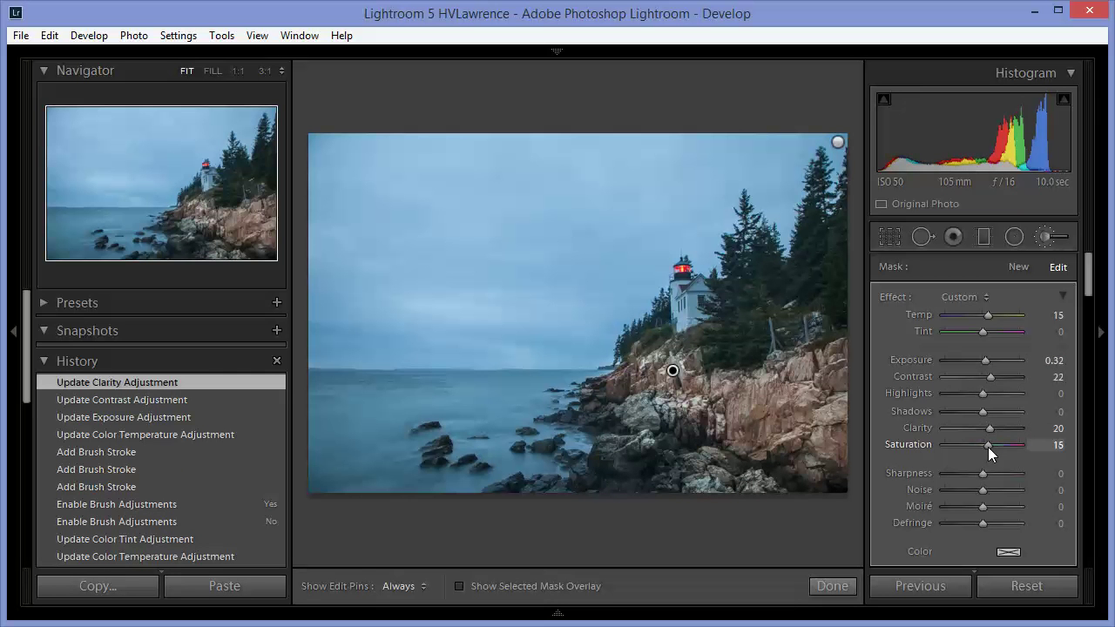
pyautogui.moveTo(988, 447); pyautogui.dragTo(988, 447)
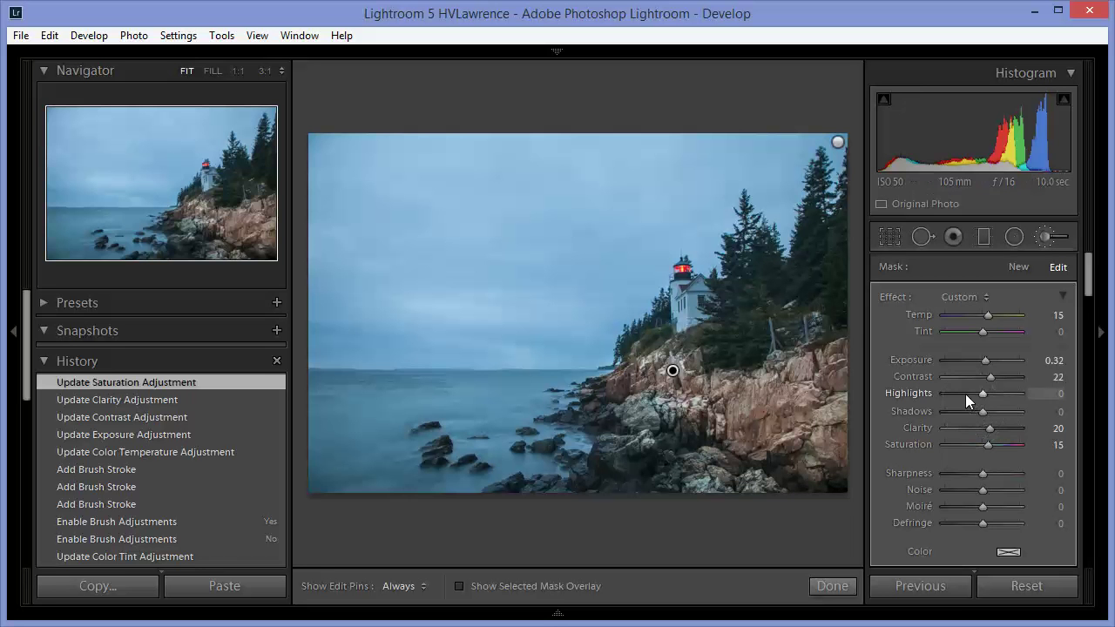
# Refine the rock mask with Highlights -29, Clarity 15, Temp 22 and Tint 6.
pyautogui.moveTo(965, 394); pyautogui.dragTo(972, 394)
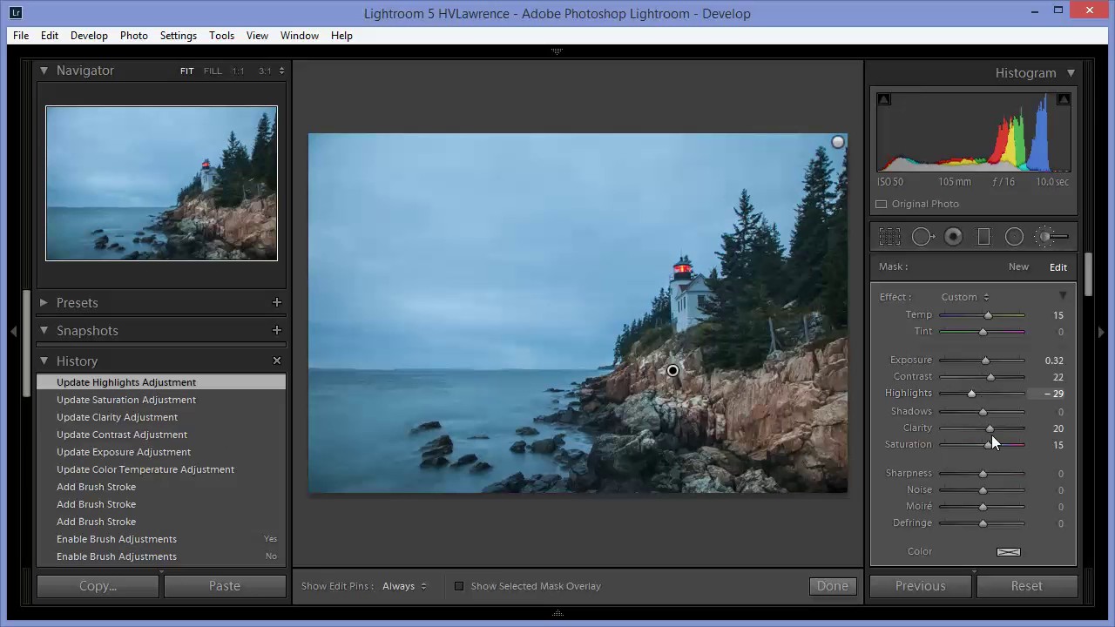
pyautogui.moveTo(989, 428); pyautogui.dragTo(987, 428)
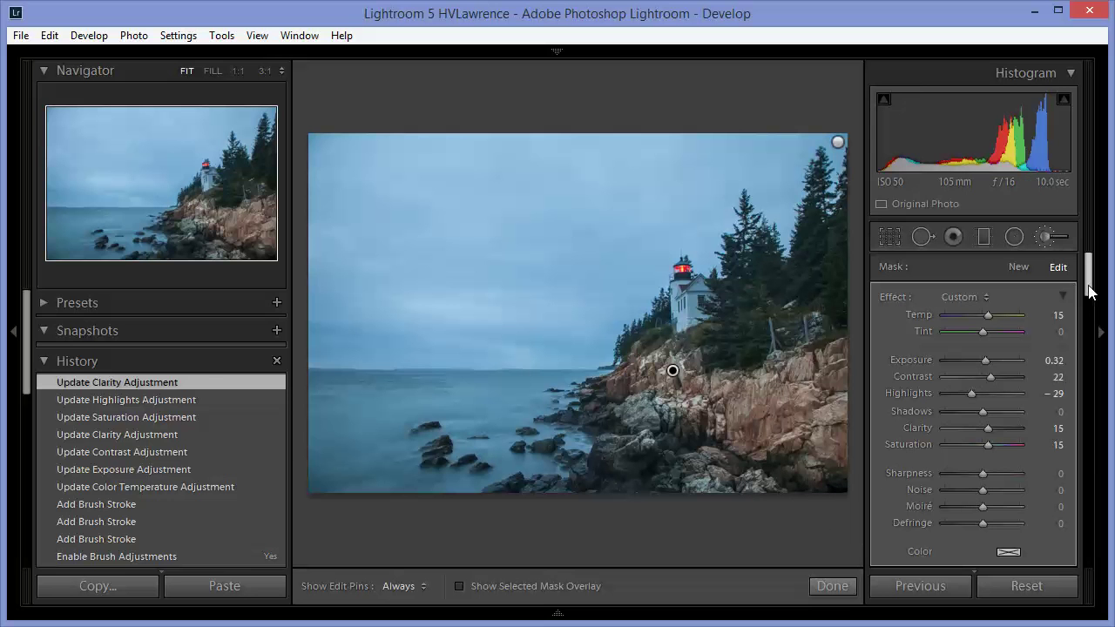
pyautogui.moveTo(985, 315); pyautogui.dragTo(982, 334)
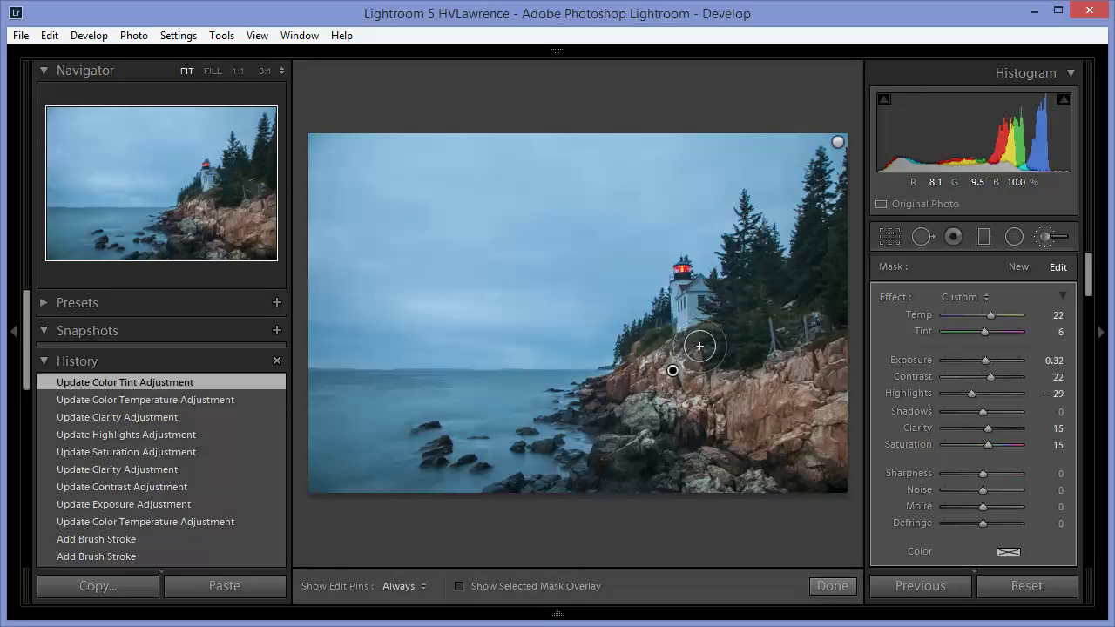
# Paint a new Adjustment Brush mask over the white walls of the lighthouse and house at 1:1, with Auto Mask on and brush size 13.
pyautogui.click(1018, 266)
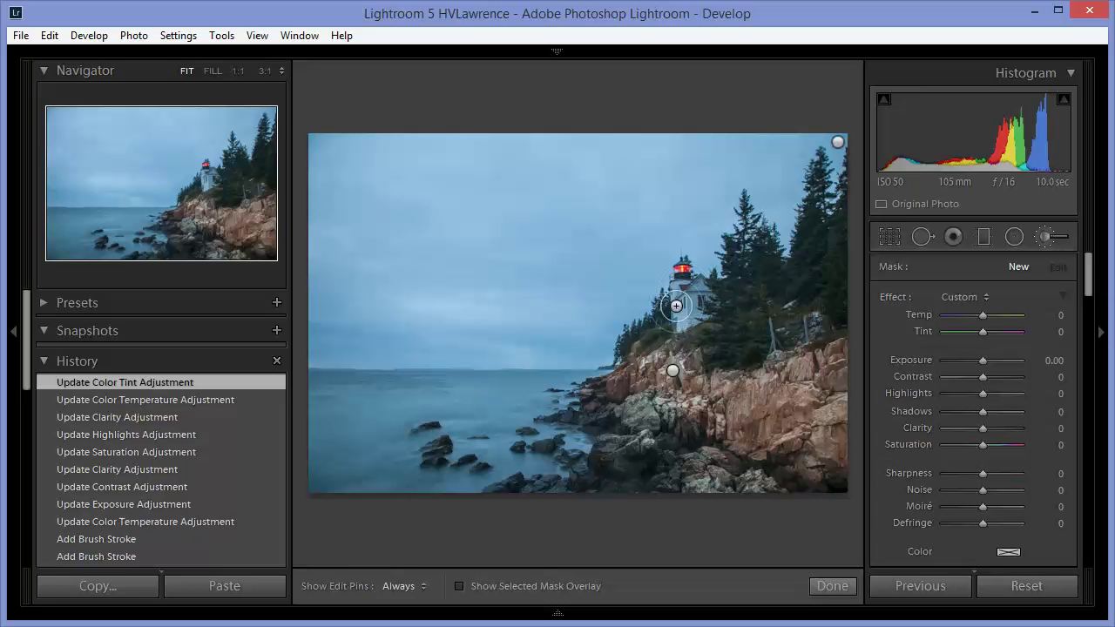
pyautogui.moveTo(1084, 286); pyautogui.dragTo(1084, 299)
pyautogui.click(931, 535)
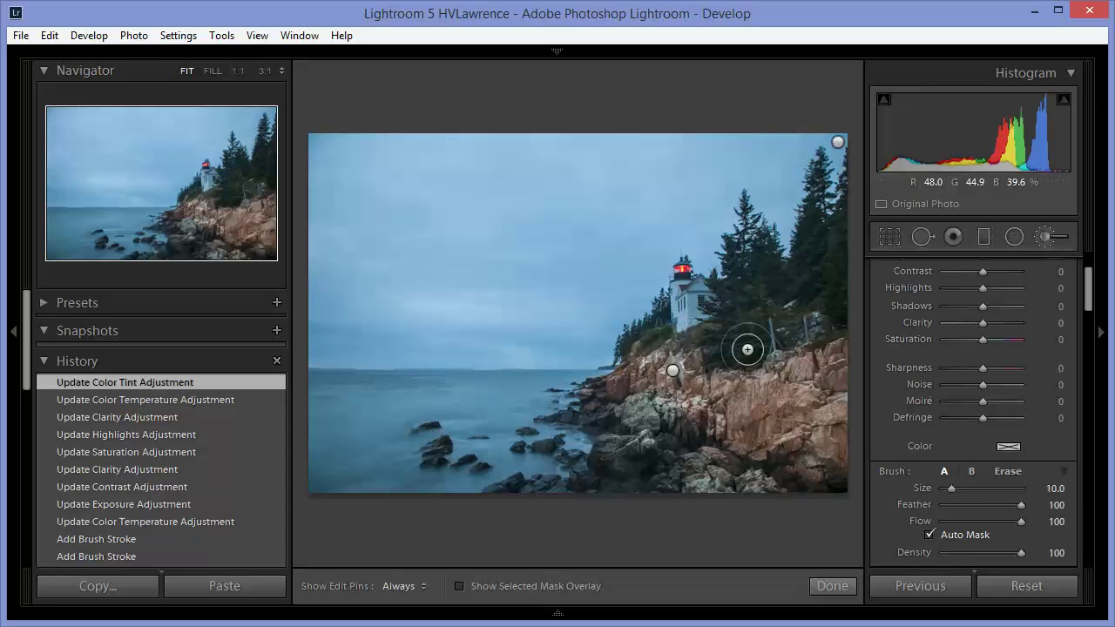
pyautogui.click(239, 71)
pyautogui.click(209, 178)
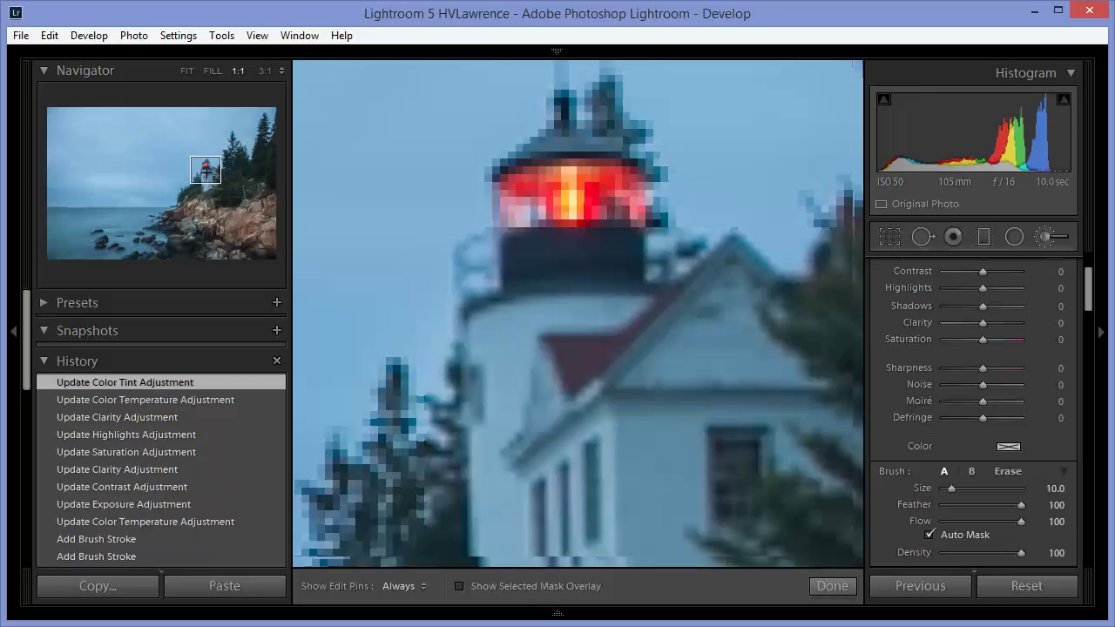
pyautogui.click(210, 178)
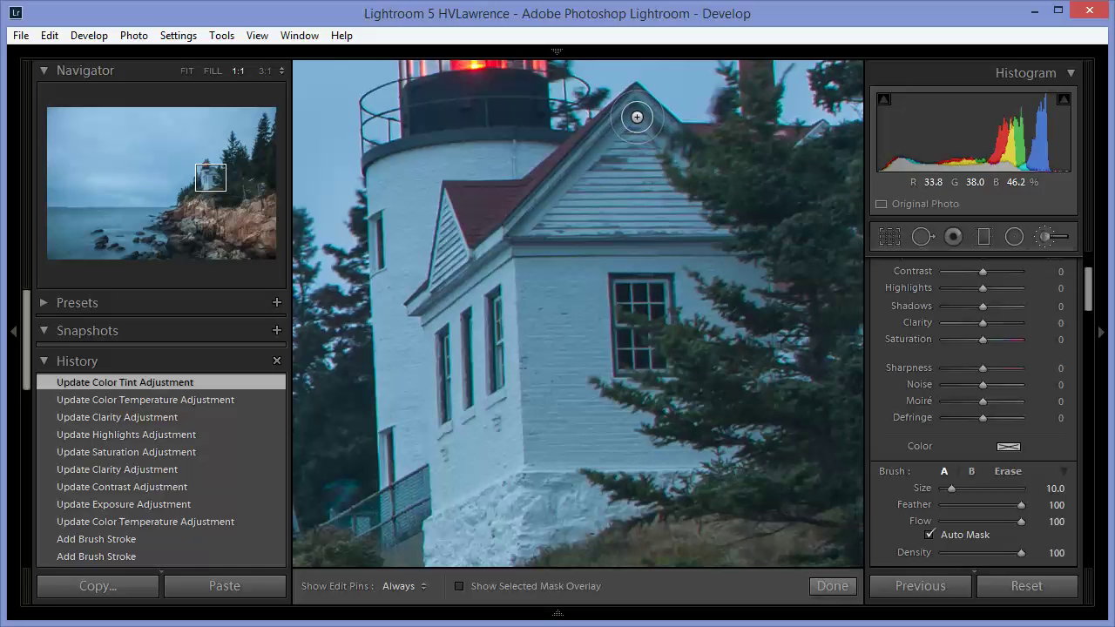
pyautogui.scroll(3, 637, 117)
pyautogui.press('h')
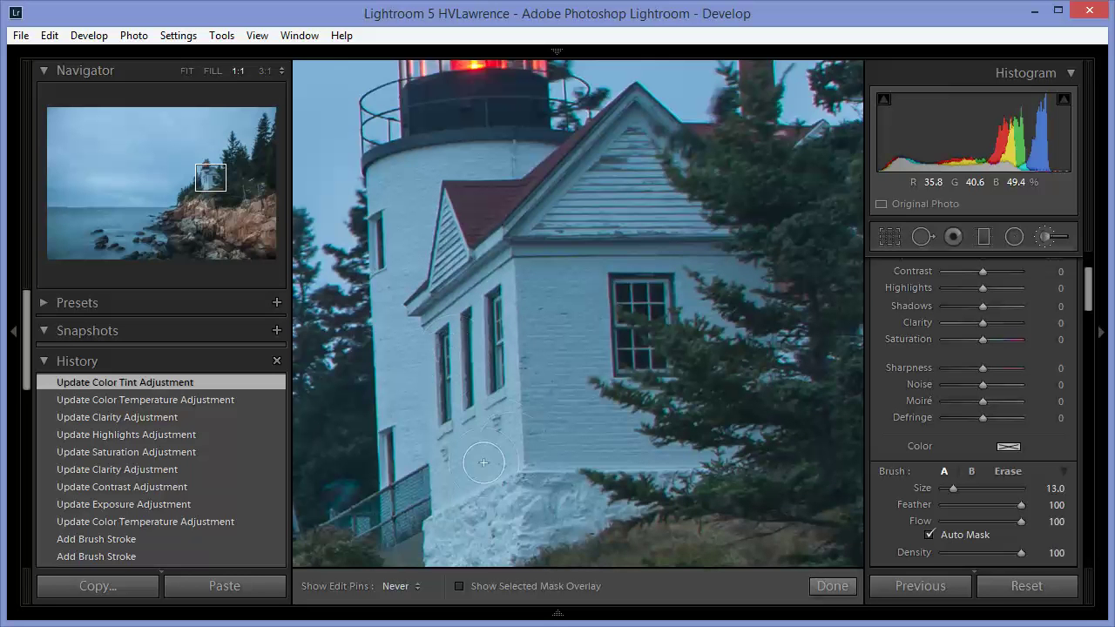
pyautogui.moveTo(546, 508)
pyautogui.mouseDown()
pyautogui.moveTo(484, 545)
pyautogui.moveTo(511, 543)
pyautogui.moveTo(452, 519)
pyautogui.moveTo(455, 487)
pyautogui.moveTo(446, 541)
pyautogui.mouseUp()
pyautogui.moveTo(618, 336)
pyautogui.mouseDown()
pyautogui.moveTo(598, 341)
pyautogui.moveTo(615, 379)
pyautogui.mouseUp()
# Show the mask overlay and paint in the gaps on the house walls around the roof edge, window and tree branches.
pyautogui.press('o')
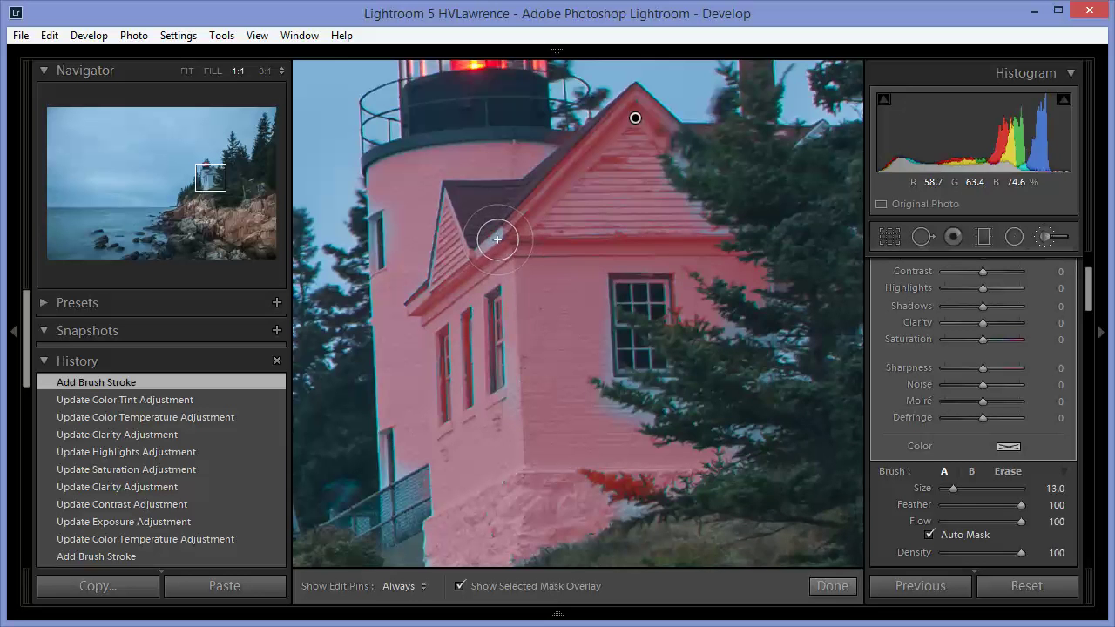
pyautogui.press('h')
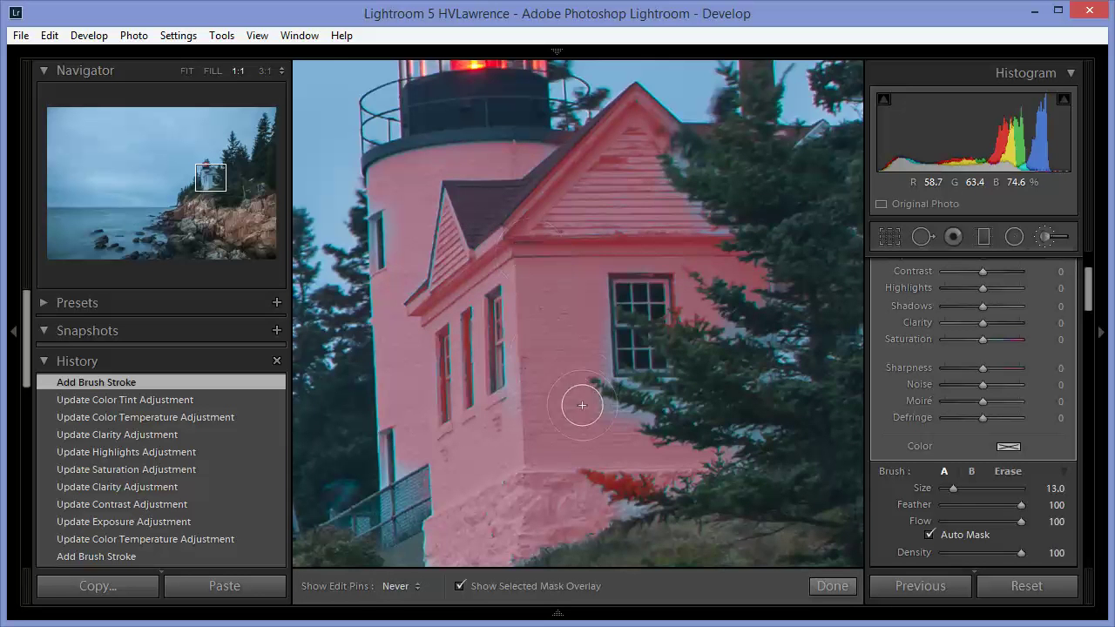
pyautogui.click(814, 357)
pyautogui.click(760, 345)
pyautogui.click(754, 342)
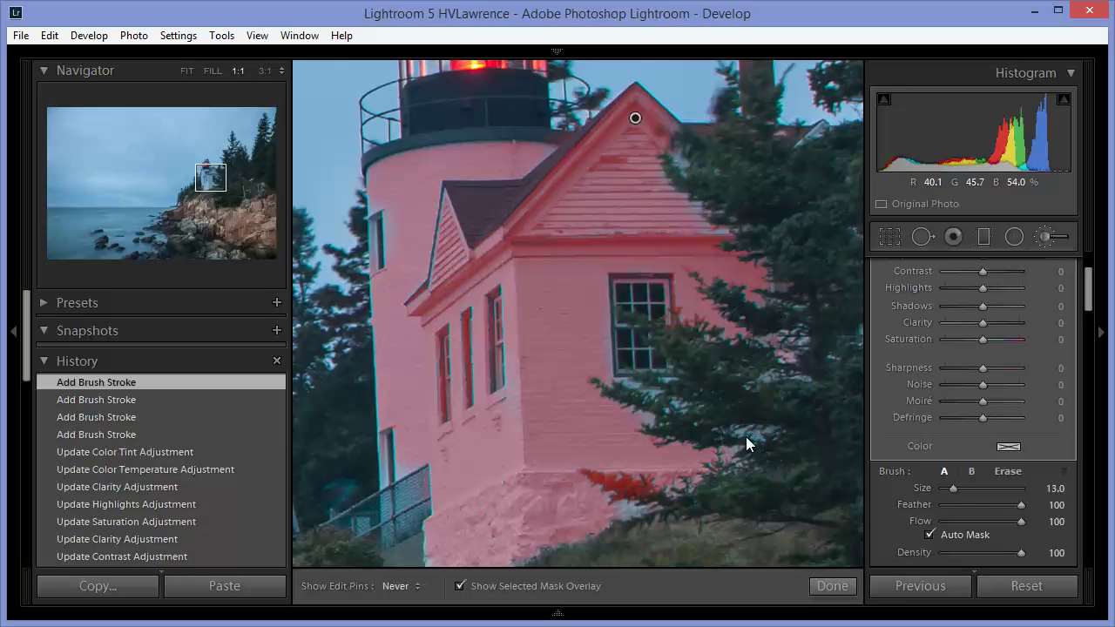
pyautogui.click(737, 428)
pyautogui.click(646, 390)
pyautogui.click(648, 392)
pyautogui.click(627, 507)
pyautogui.click(643, 509)
pyautogui.click(454, 512)
# Extend the building mask down over the lower stone foundation, hide the overlay and fit the whole photo in view.
pyautogui.moveTo(478, 495); pyautogui.dragTo(466, 406)
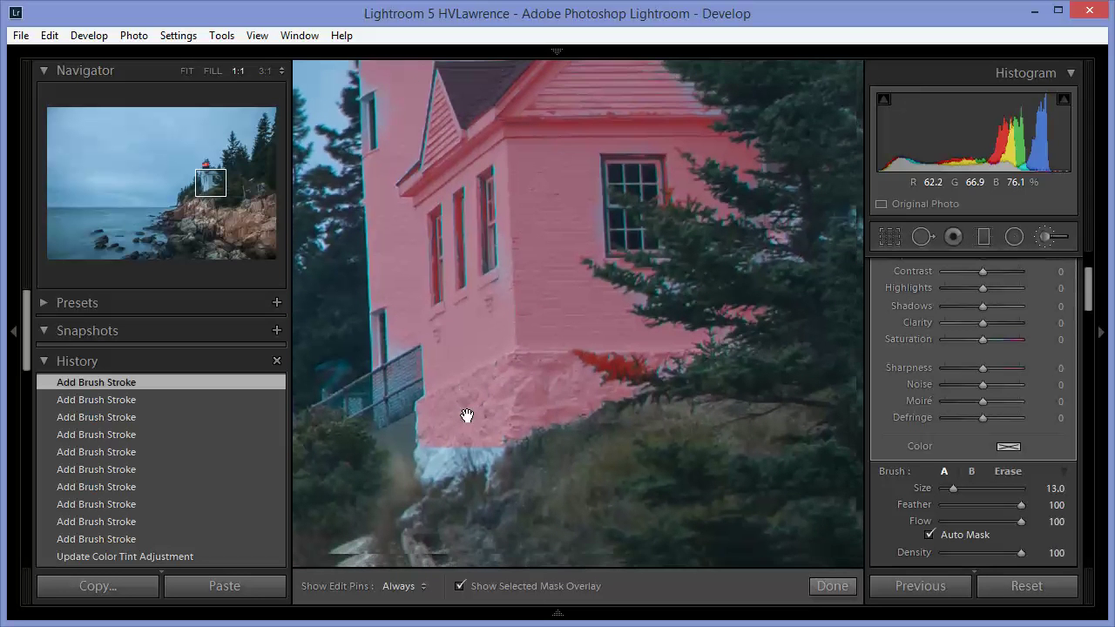
pyautogui.press('h')
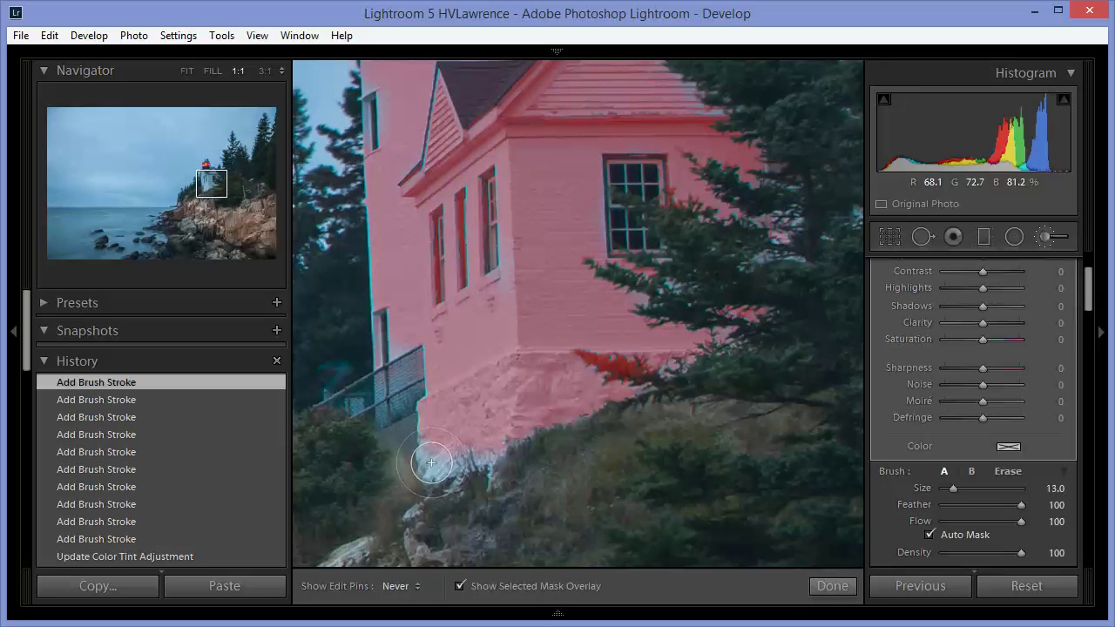
pyautogui.moveTo(450, 454)
pyautogui.mouseDown()
pyautogui.moveTo(488, 449)
pyautogui.moveTo(488, 418)
pyautogui.mouseUp()
pyautogui.press('h')
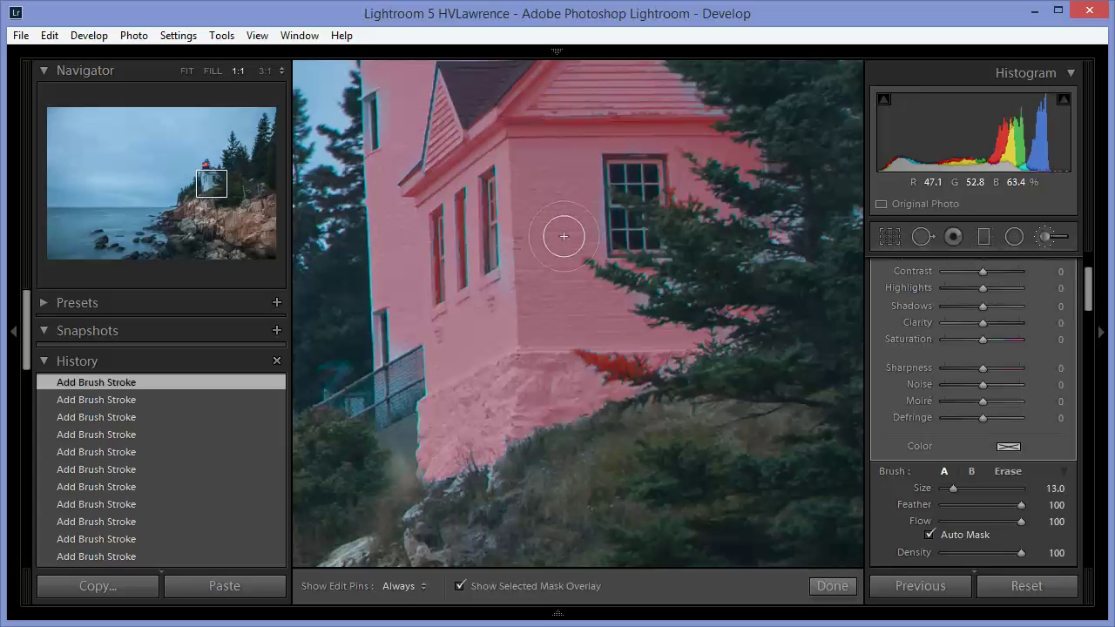
pyautogui.press('o')
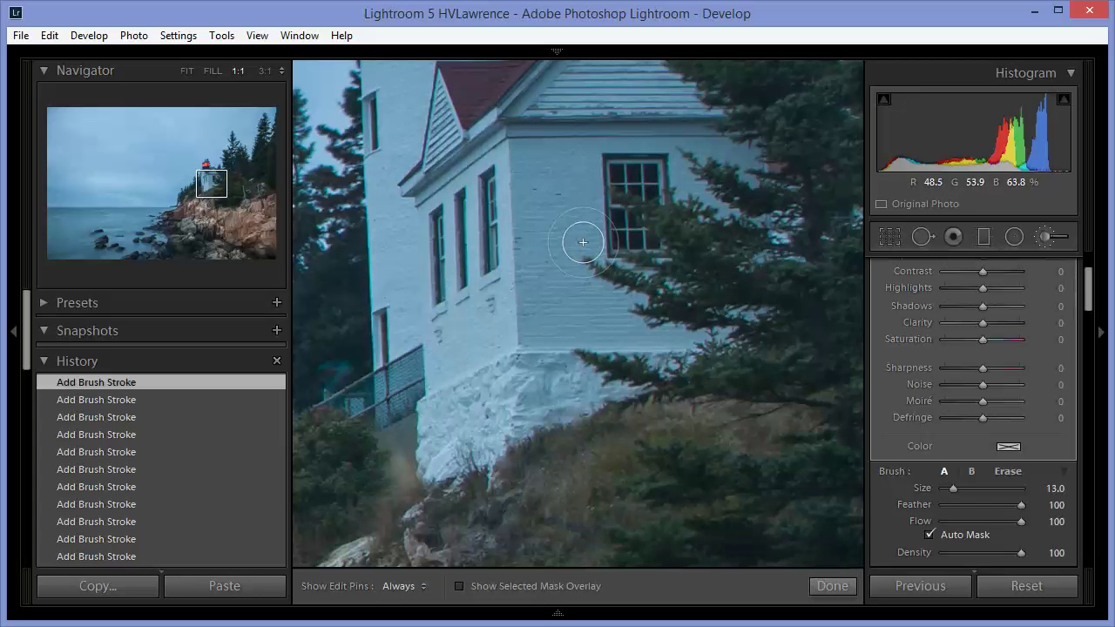
pyautogui.click(188, 71)
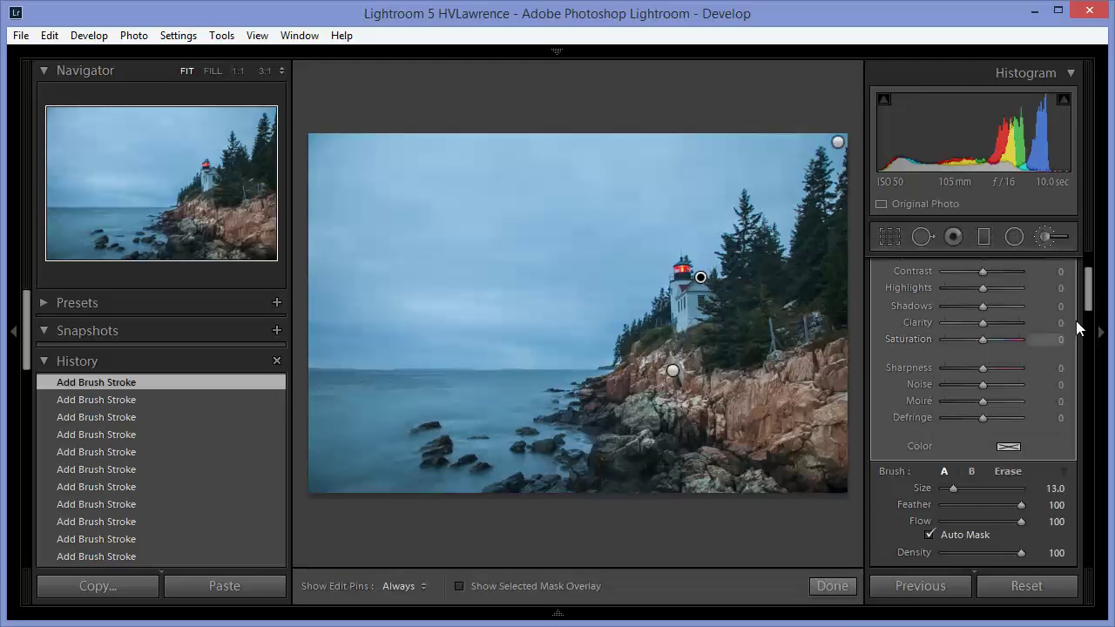
# Set the lighthouse mask's Temp to 15, Exposure to 0.23 and Clarity to 13.
pyautogui.moveTo(1087, 300); pyautogui.dragTo(1091, 276)
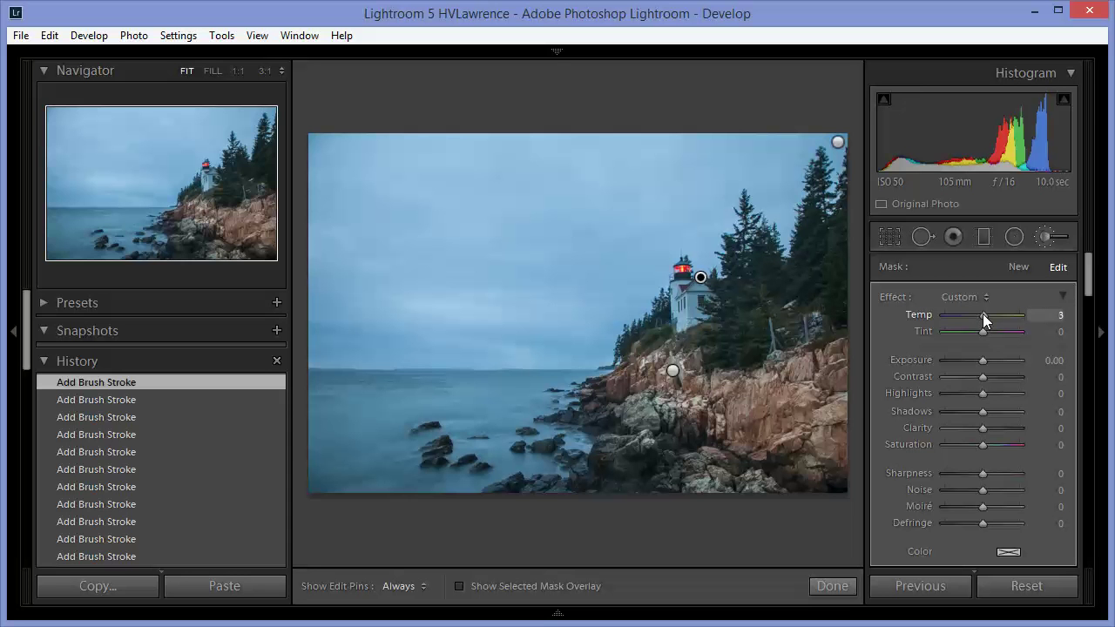
pyautogui.moveTo(984, 313); pyautogui.dragTo(986, 314)
pyautogui.moveTo(987, 315); pyautogui.dragTo(987, 315)
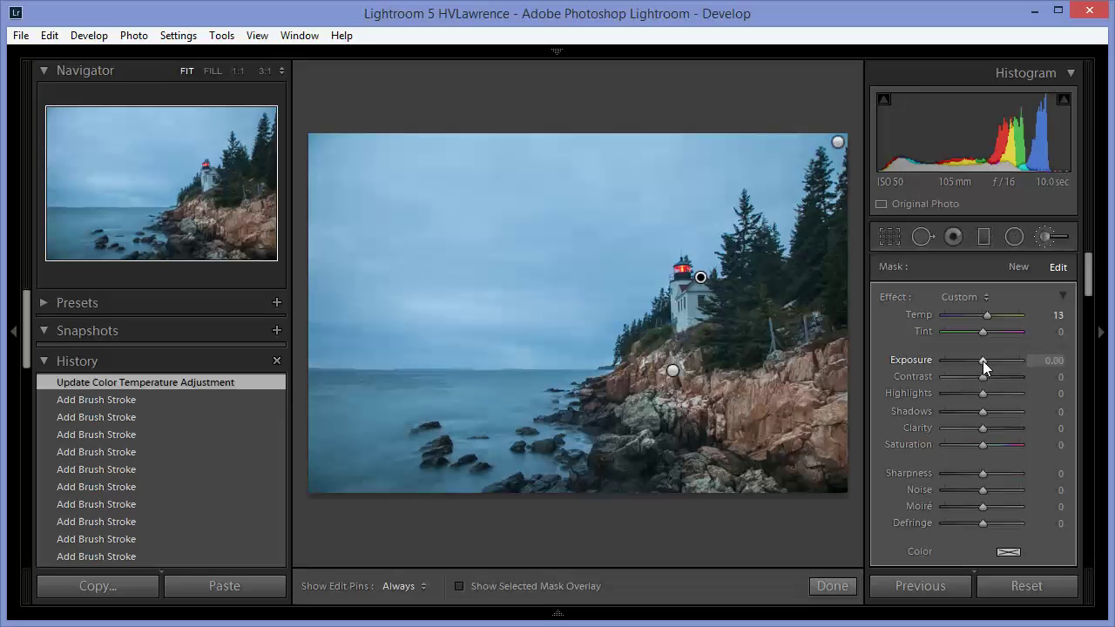
pyautogui.moveTo(983, 361); pyautogui.dragTo(985, 361)
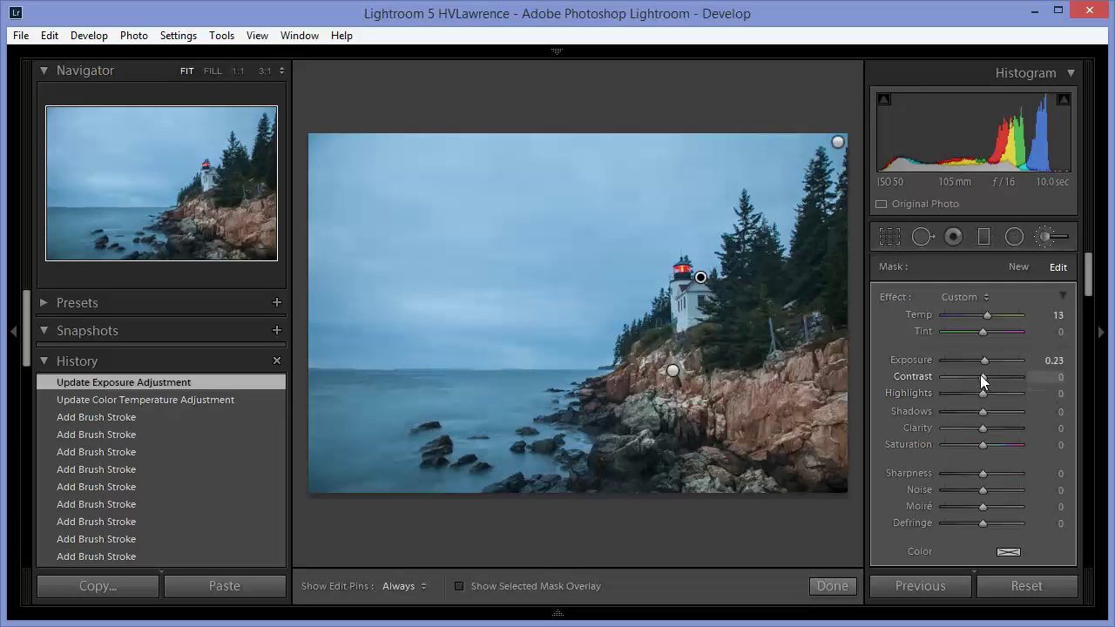
pyautogui.moveTo(982, 427); pyautogui.dragTo(986, 427)
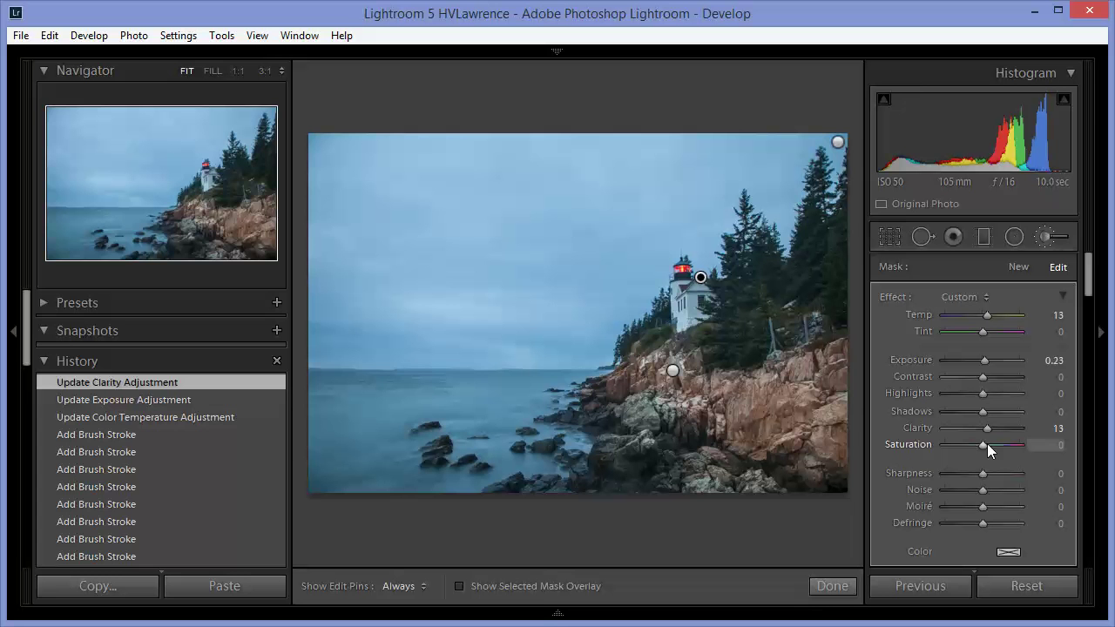
pyautogui.click(990, 317)
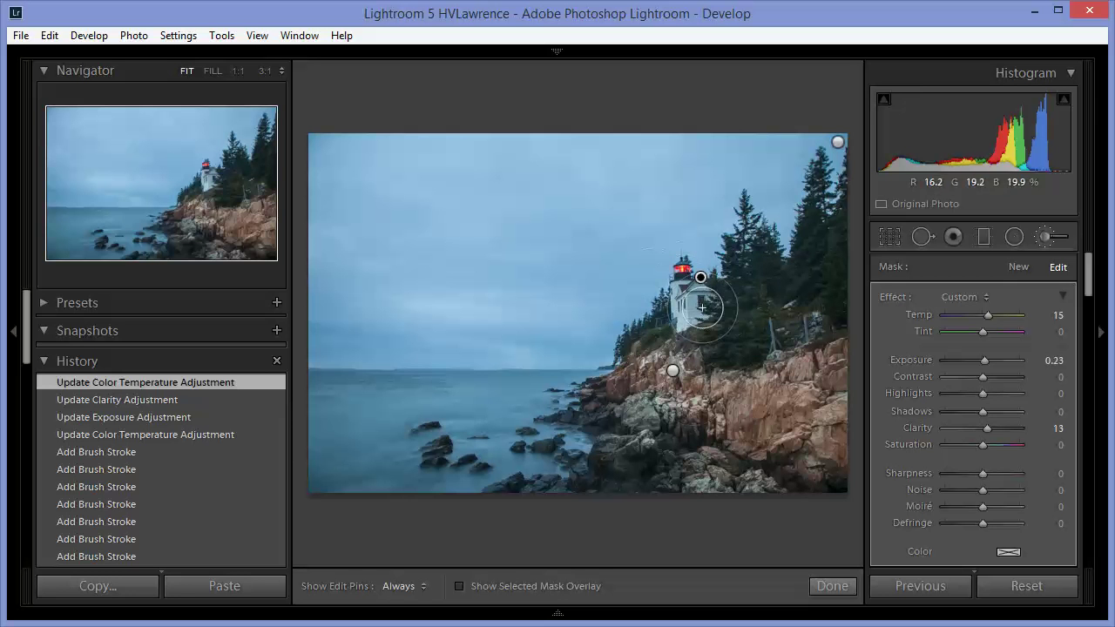
# Paint a new Adjustment Brush mask over the evergreen trees beside the lighthouse with brush size 13 and Auto Mask on, leaving the overlay hidden.
pyautogui.click(1017, 267)
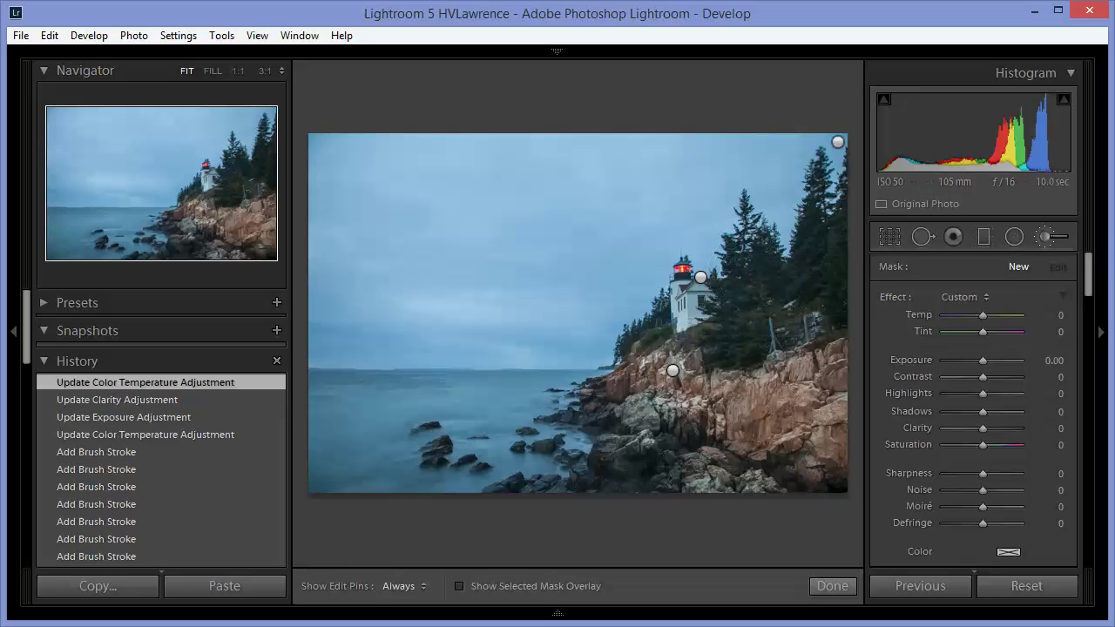
pyautogui.moveTo(1087, 292); pyautogui.dragTo(1092, 308)
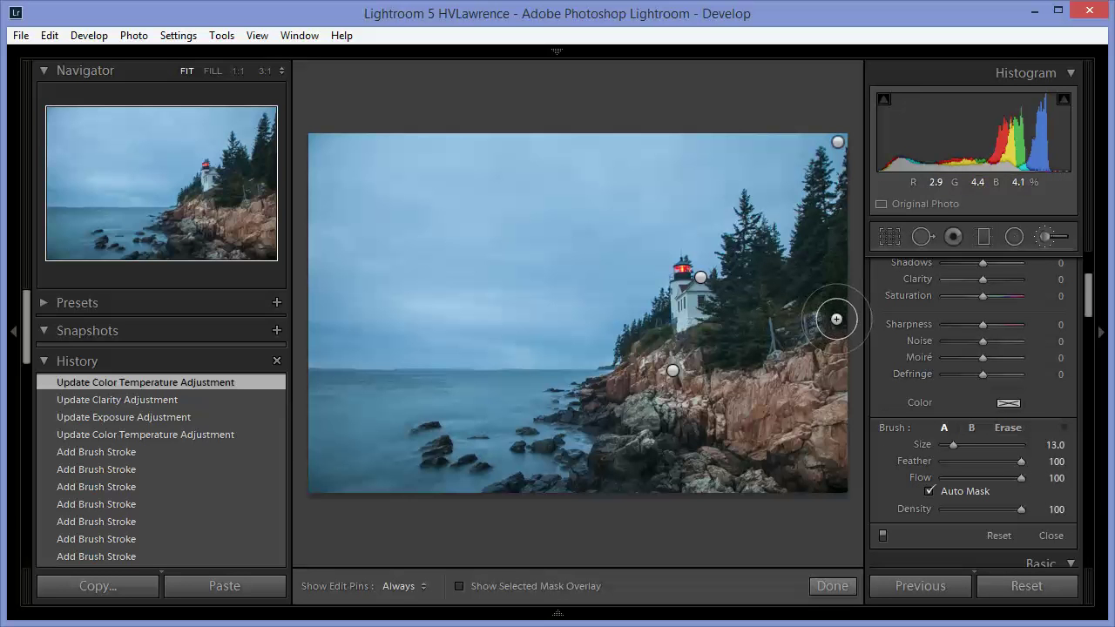
pyautogui.press('h')
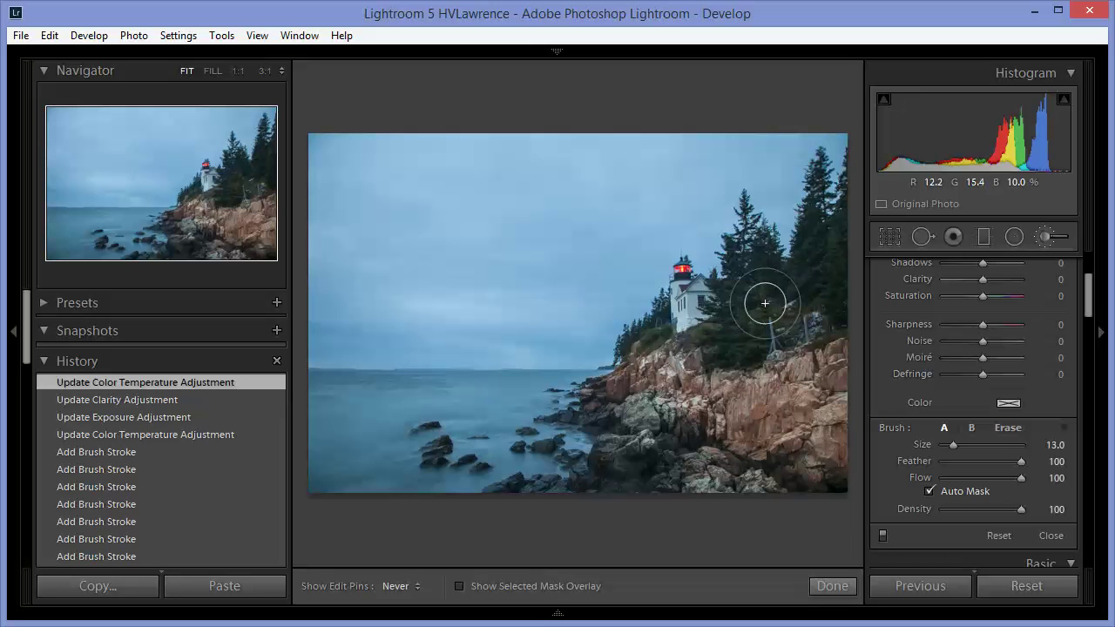
pyautogui.click(827, 305)
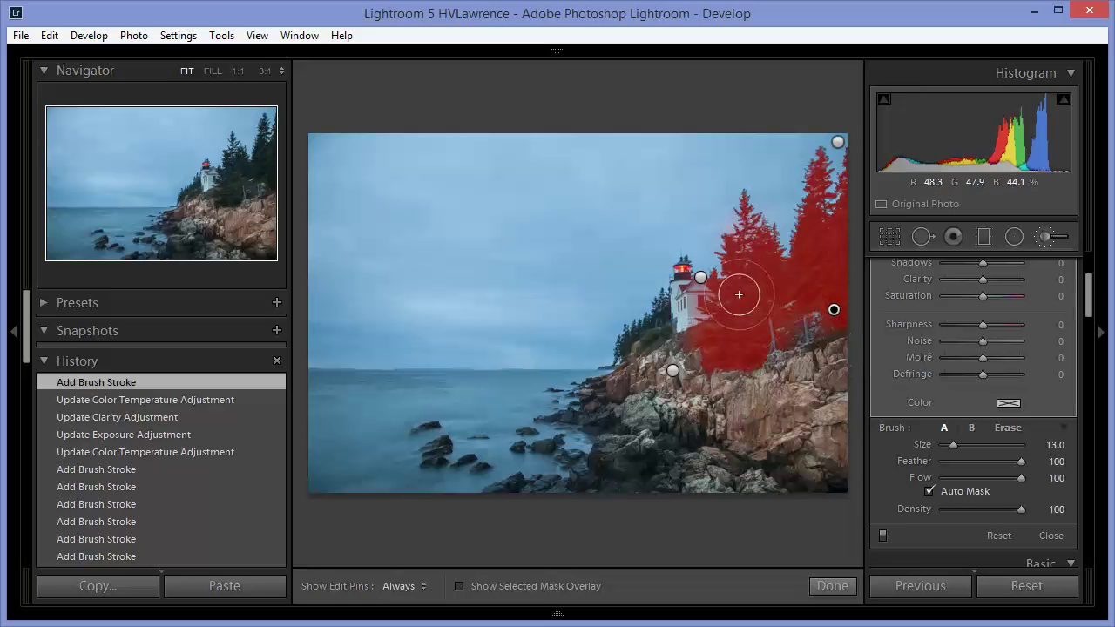
pyautogui.press('o')
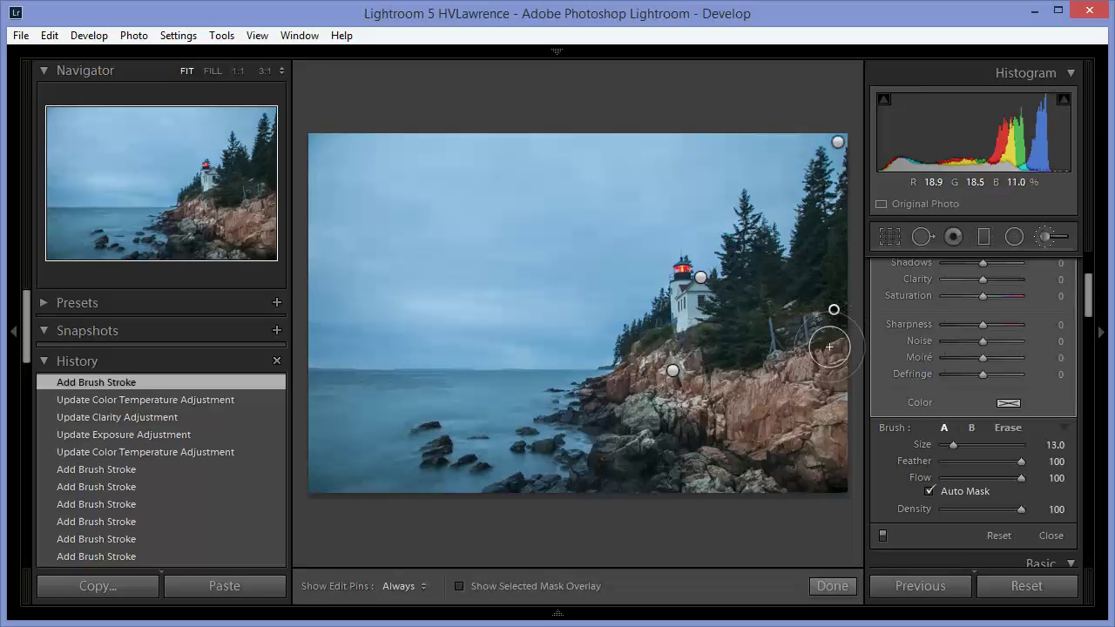
# Set the tree mask's Temp to 13, Tint to -8, Exposure to 0.23, Contrast to 22, Clarity to 10 and Saturation to 8, and finish brushing.
pyautogui.moveTo(1088, 305); pyautogui.dragTo(1088, 279)
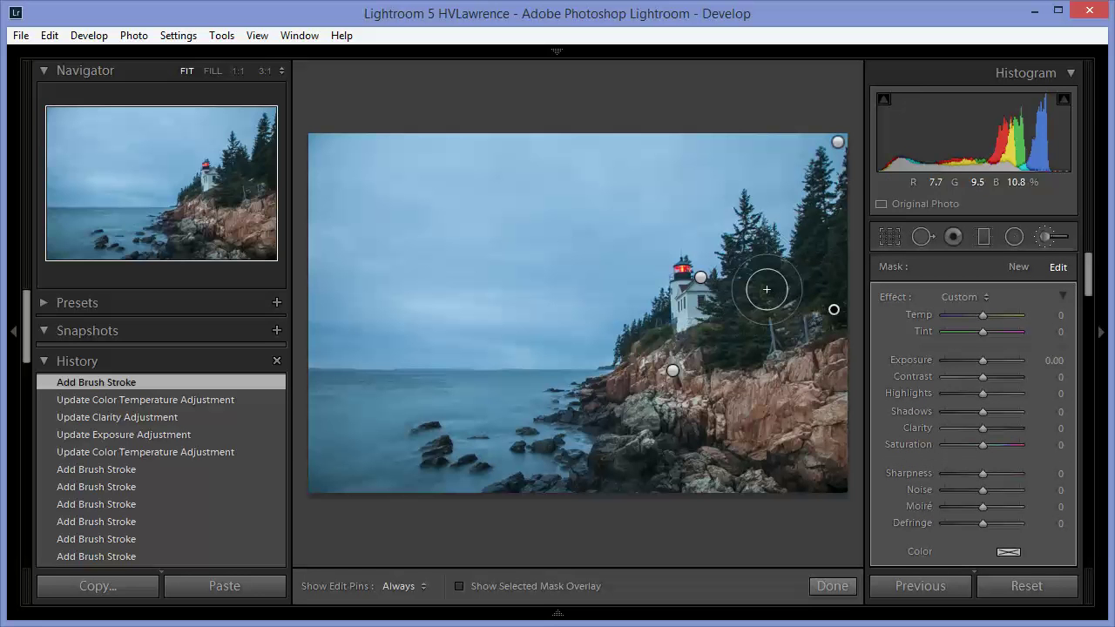
pyautogui.moveTo(983, 321); pyautogui.dragTo(987, 323)
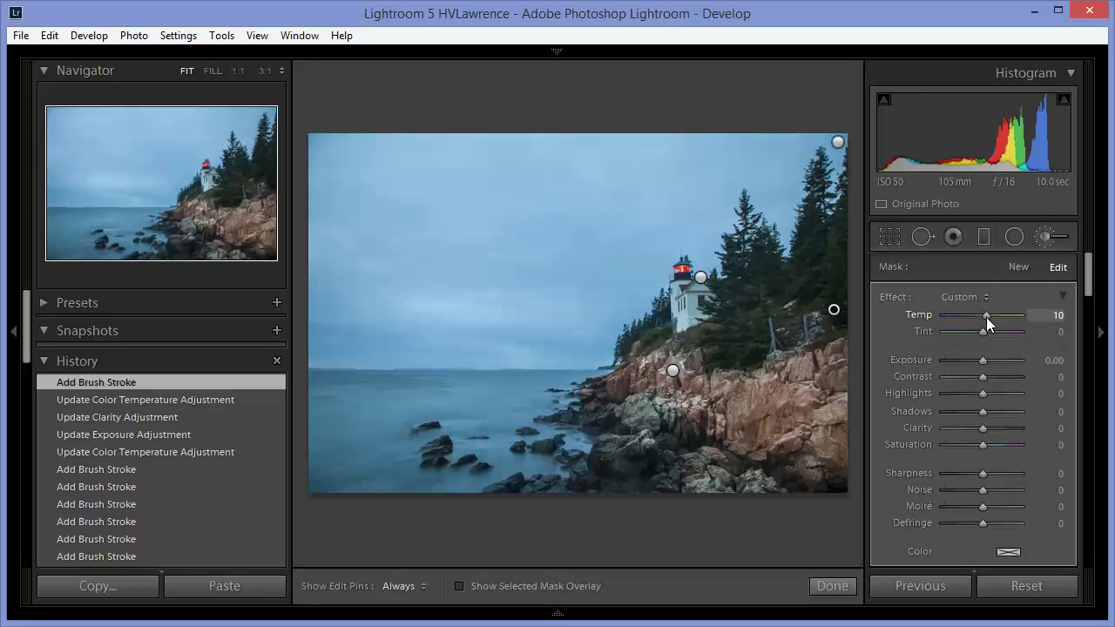
pyautogui.moveTo(980, 333); pyautogui.dragTo(976, 330)
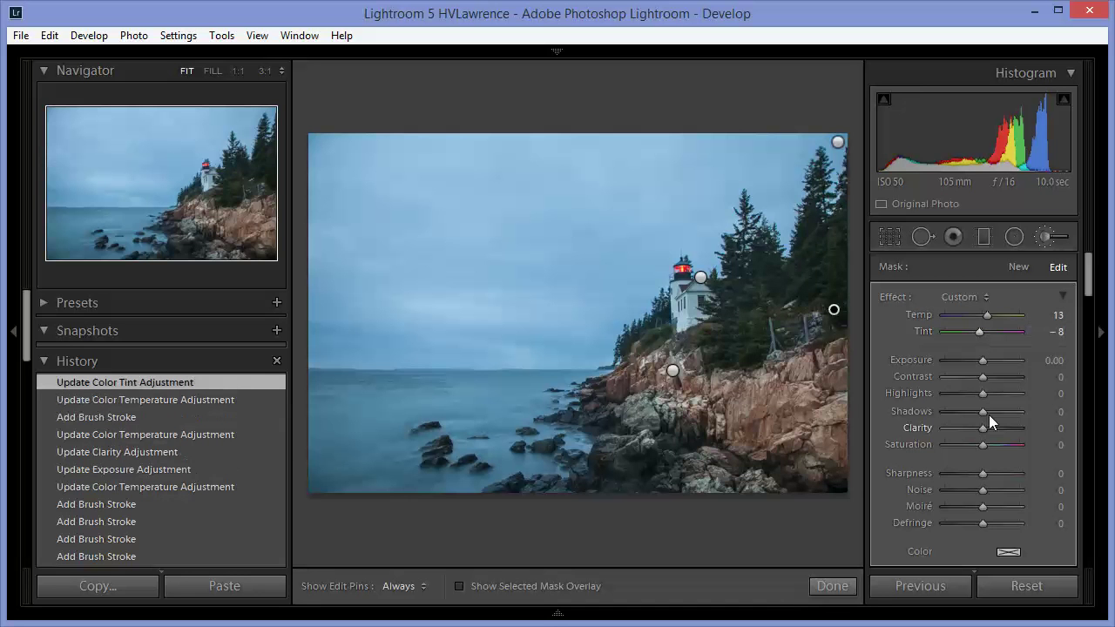
pyautogui.moveTo(984, 377); pyautogui.dragTo(986, 359)
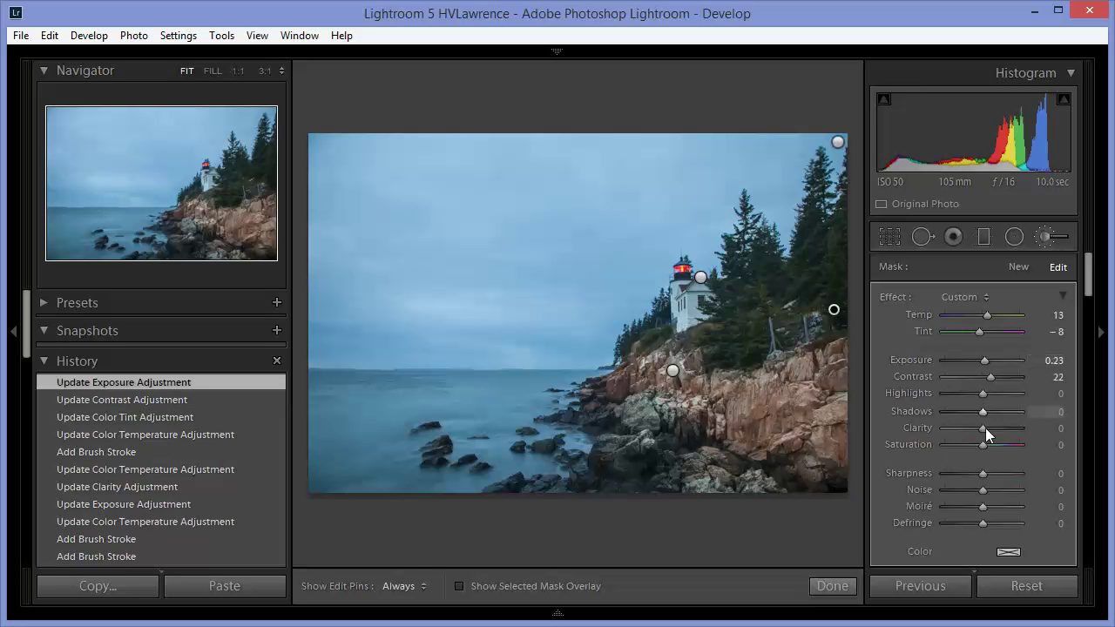
pyautogui.moveTo(986, 428); pyautogui.dragTo(981, 448)
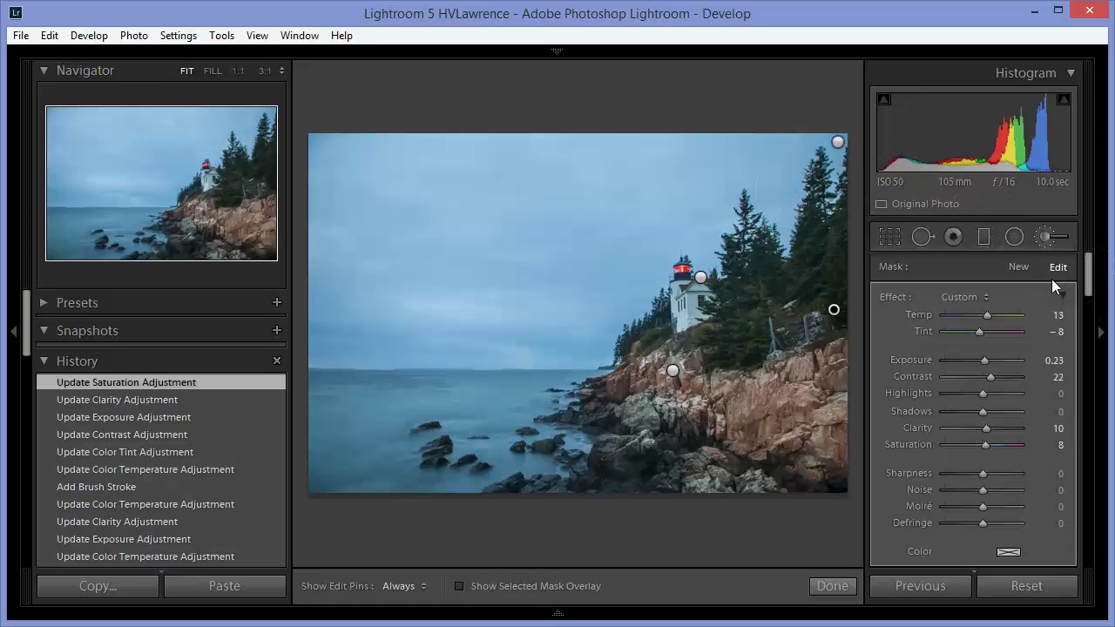
pyautogui.click(823, 587)
# Compare the before and after versions of the photo one above the other, and return to the single-image view.
pyautogui.click(347, 591)
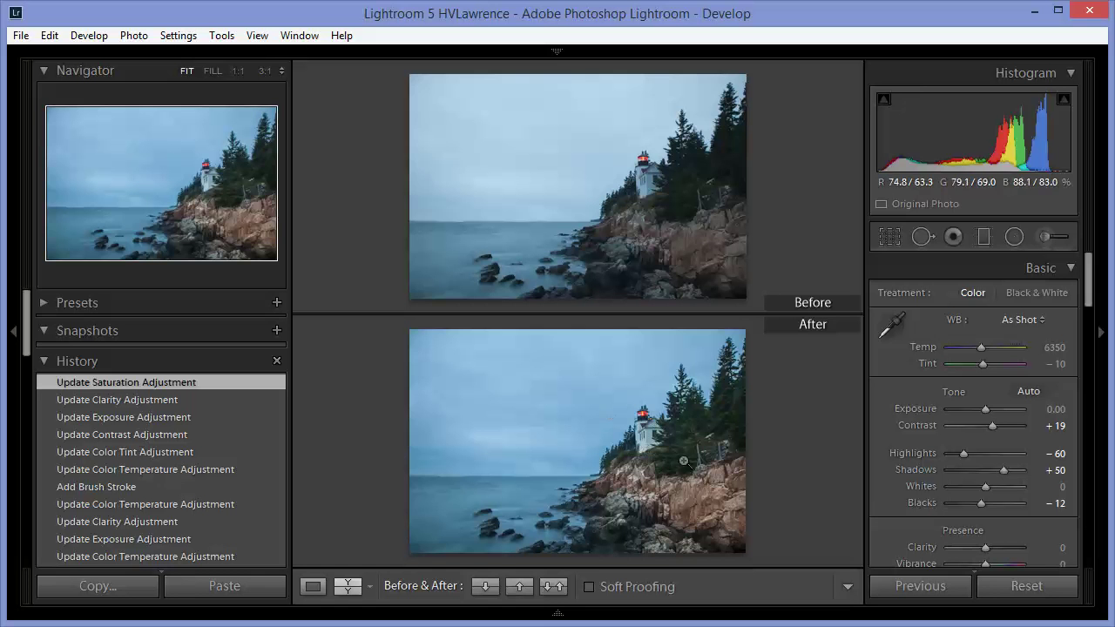
pyautogui.click(314, 587)
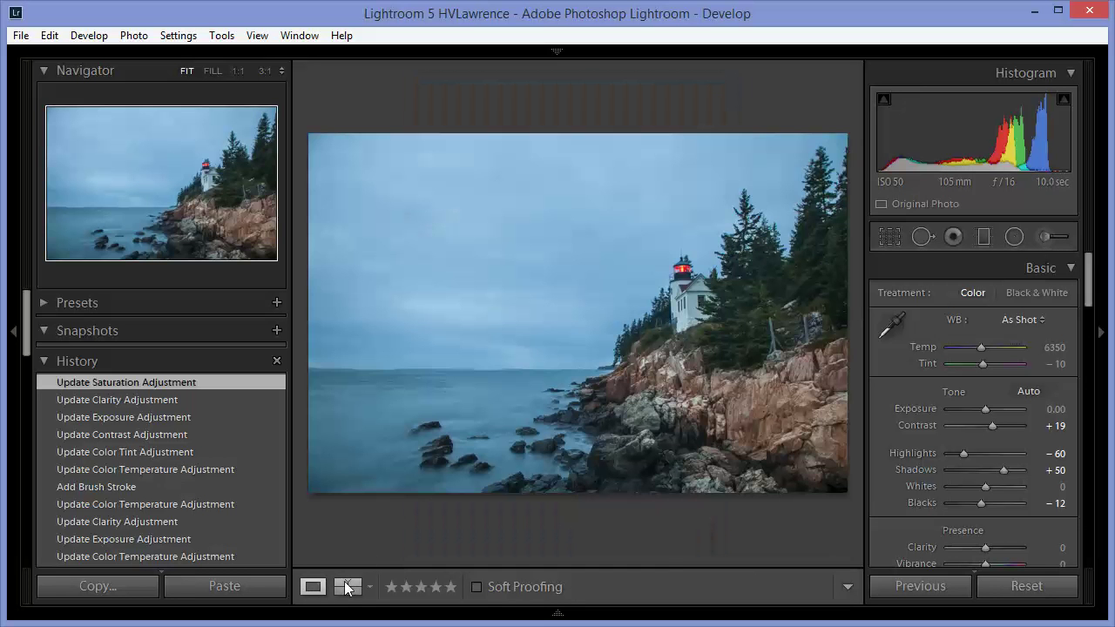